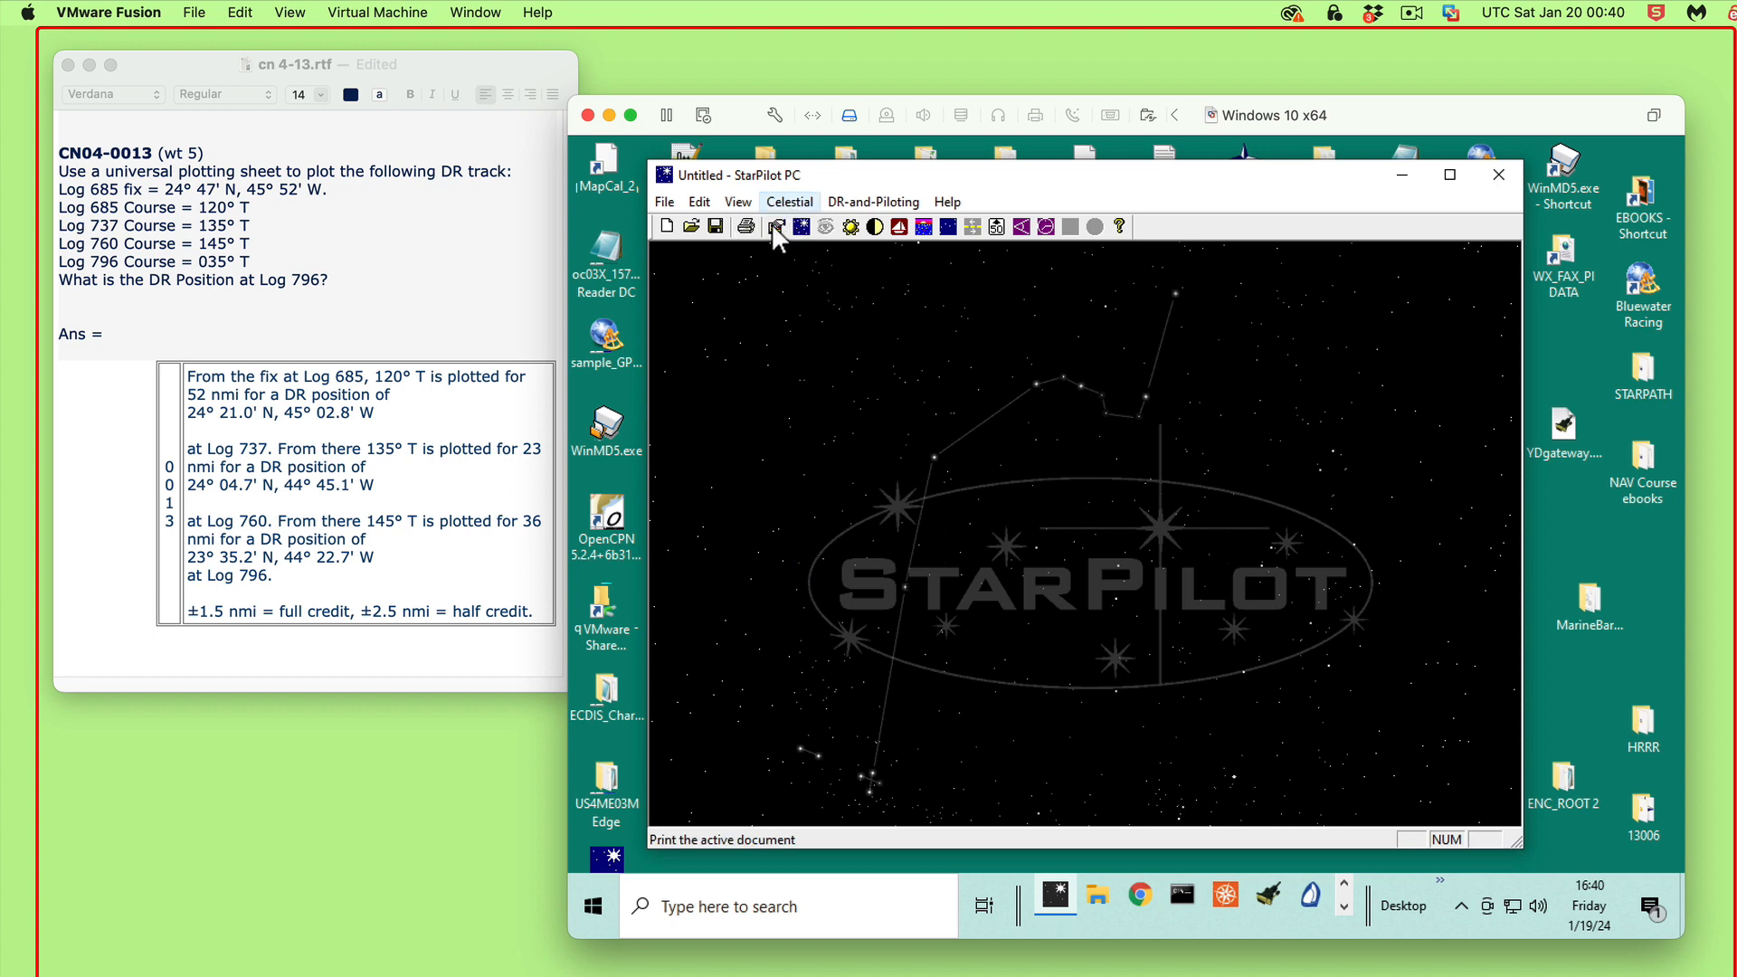
# - Review the starting DR latitude and longitude and the DR mode, log and course in the StarPilot settings
pyautogui.click(774, 225)
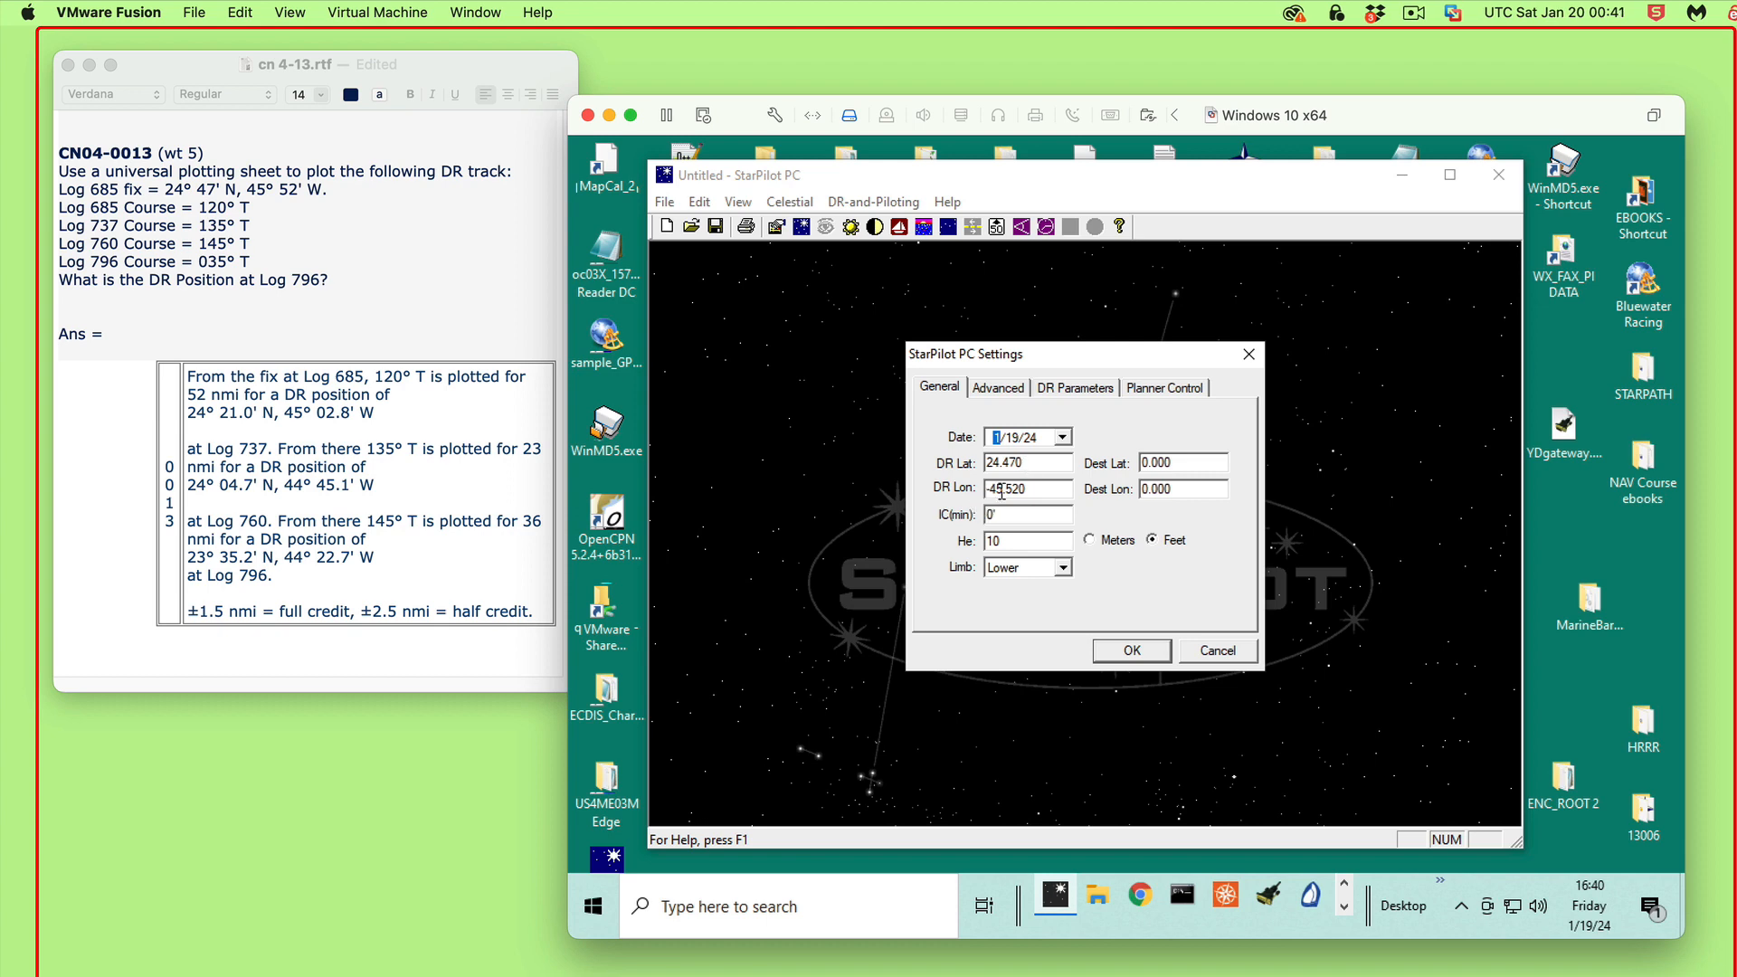
pyautogui.click(1082, 395)
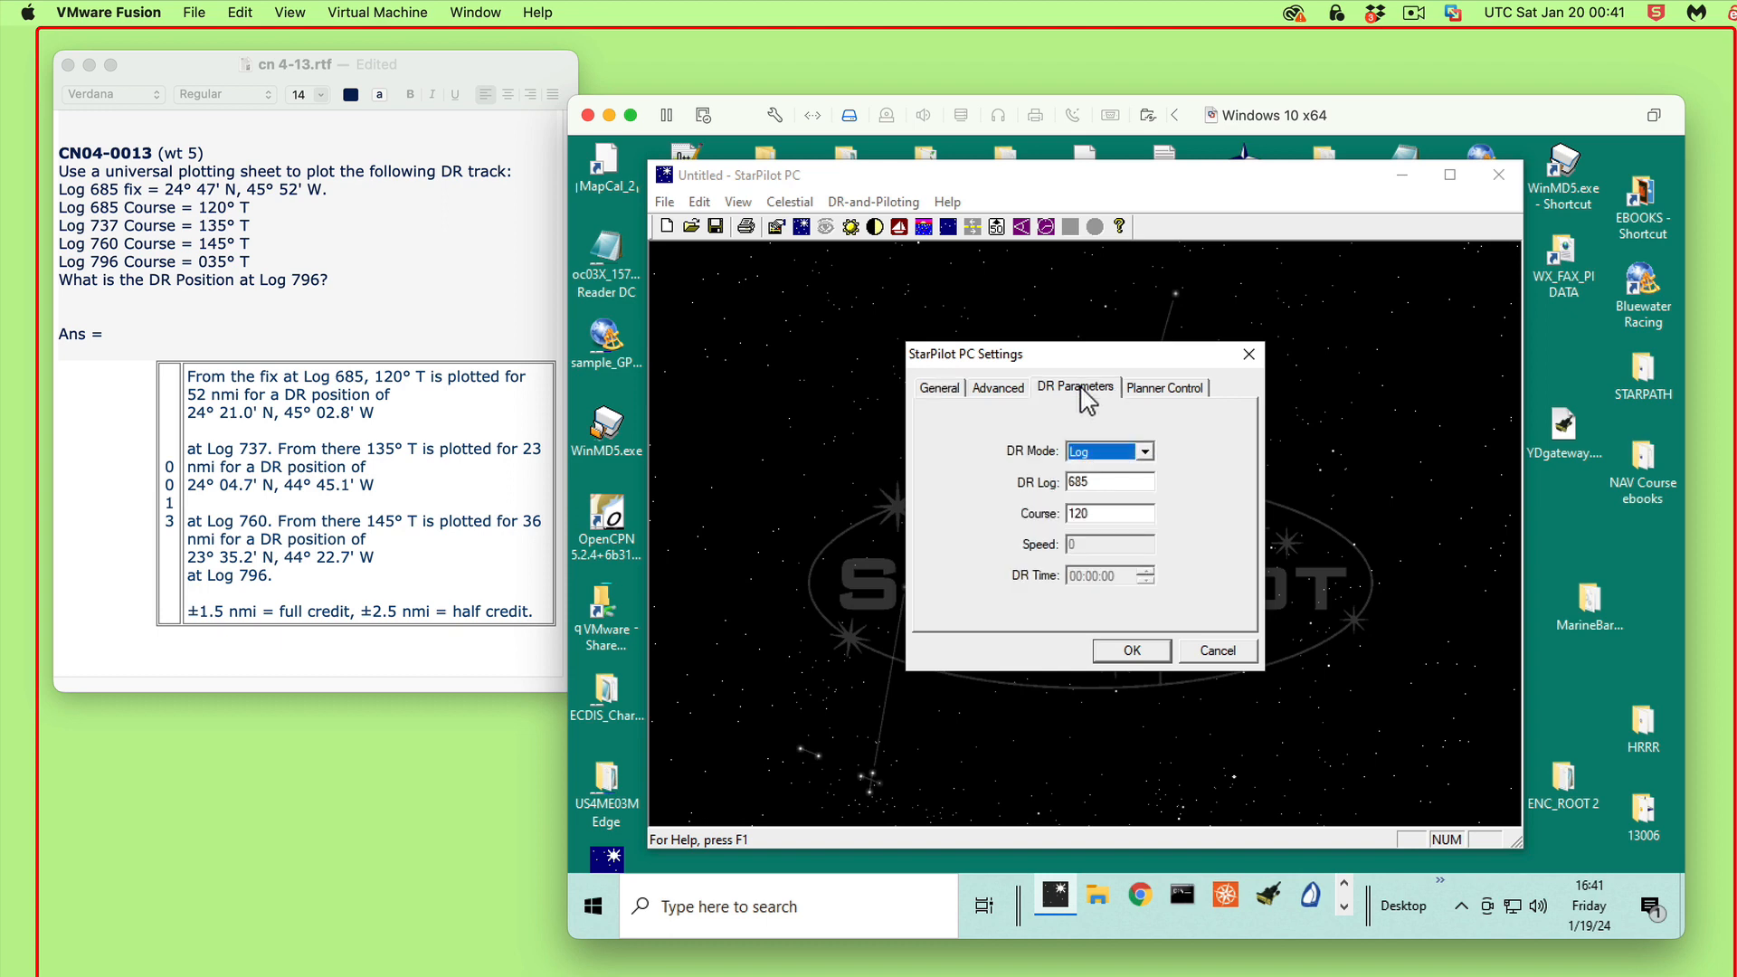
pyautogui.click(1100, 484)
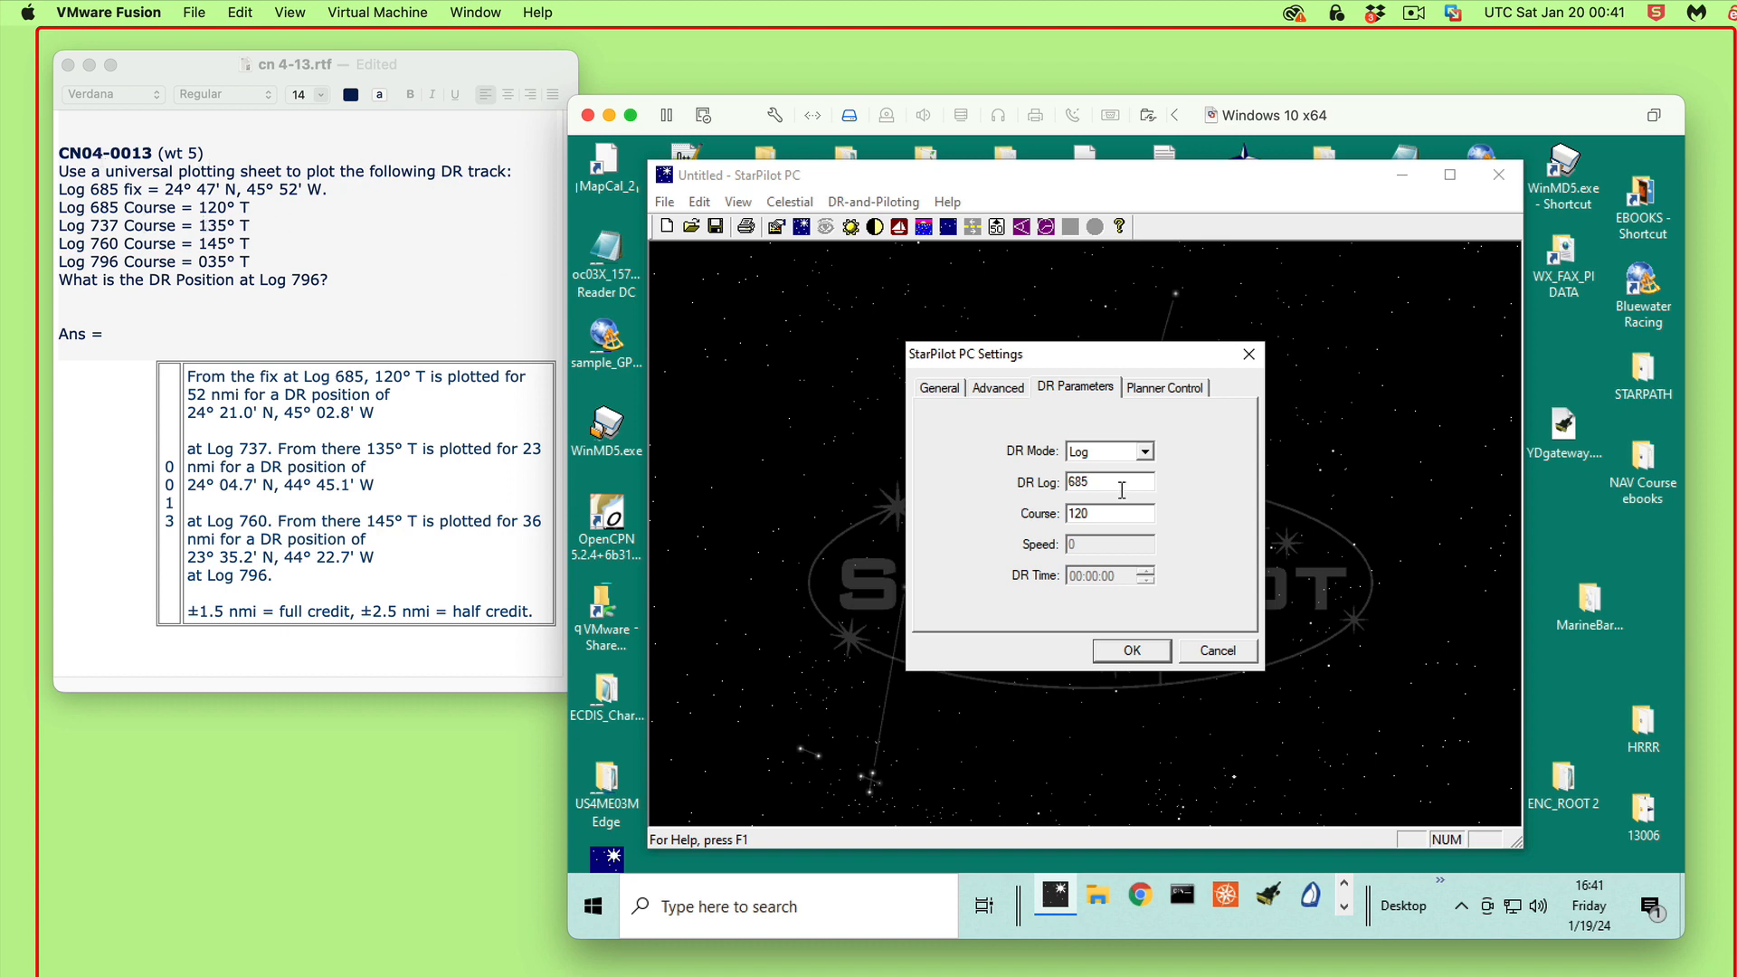
pyautogui.click(1131, 651)
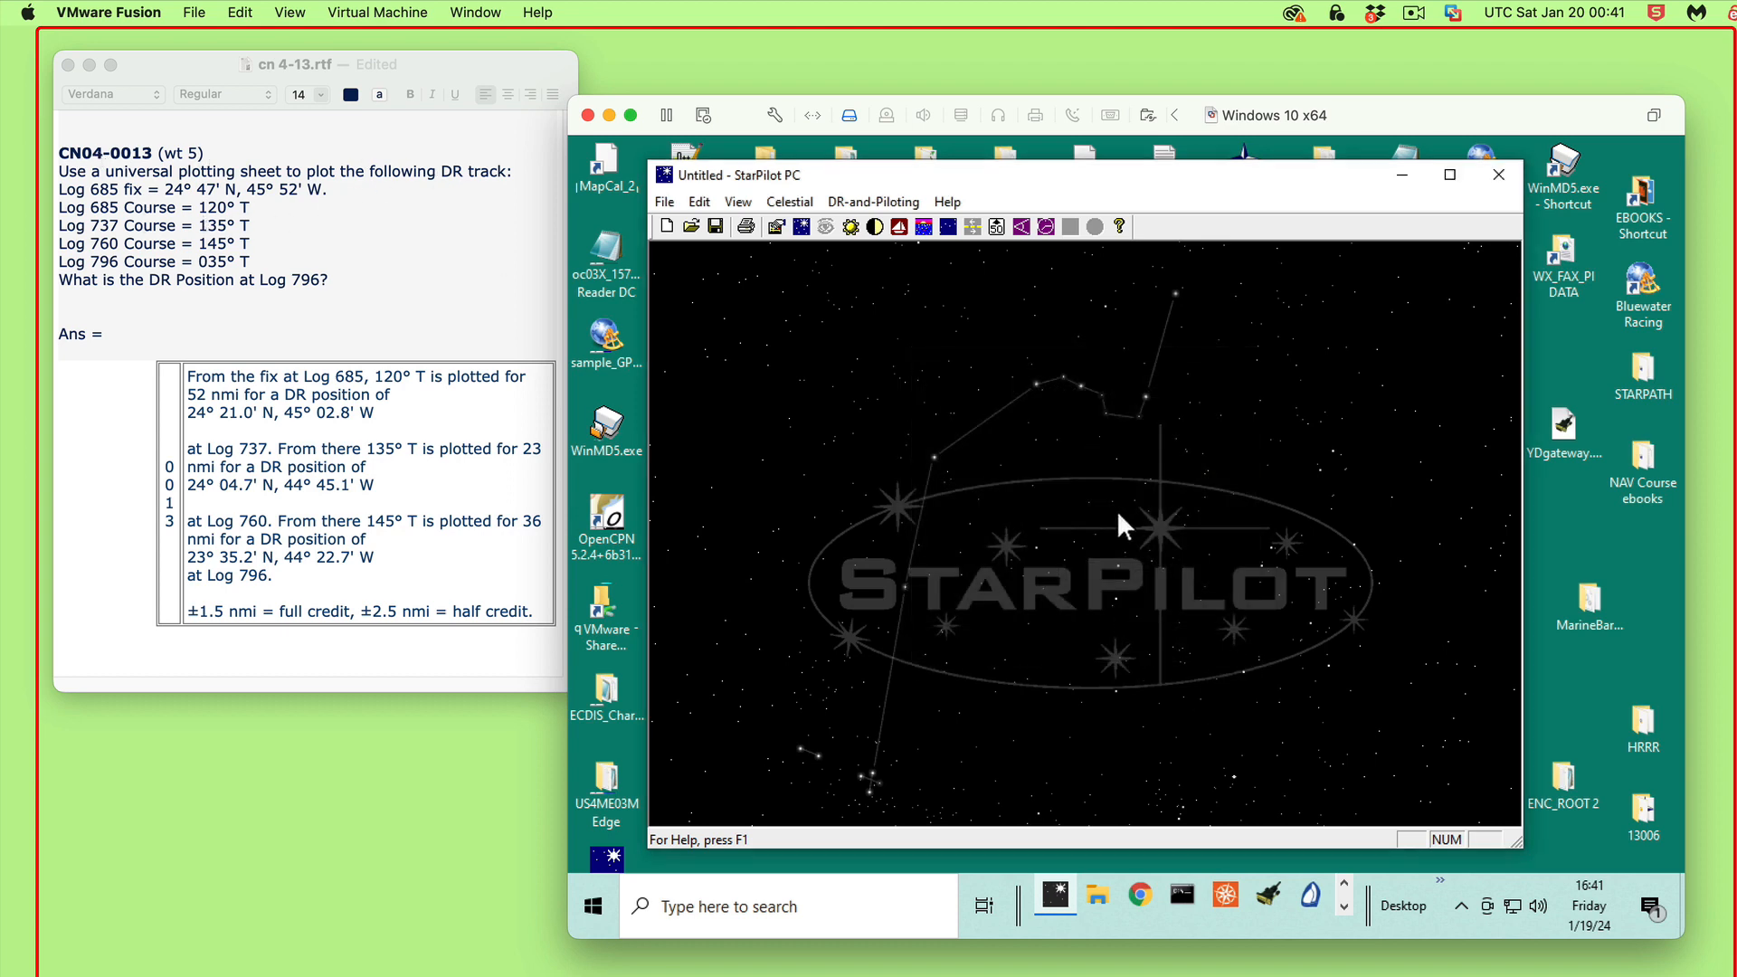
# - Compute the DR position at log 737 on course 120 and update the DR to it
pyautogui.click(873, 202)
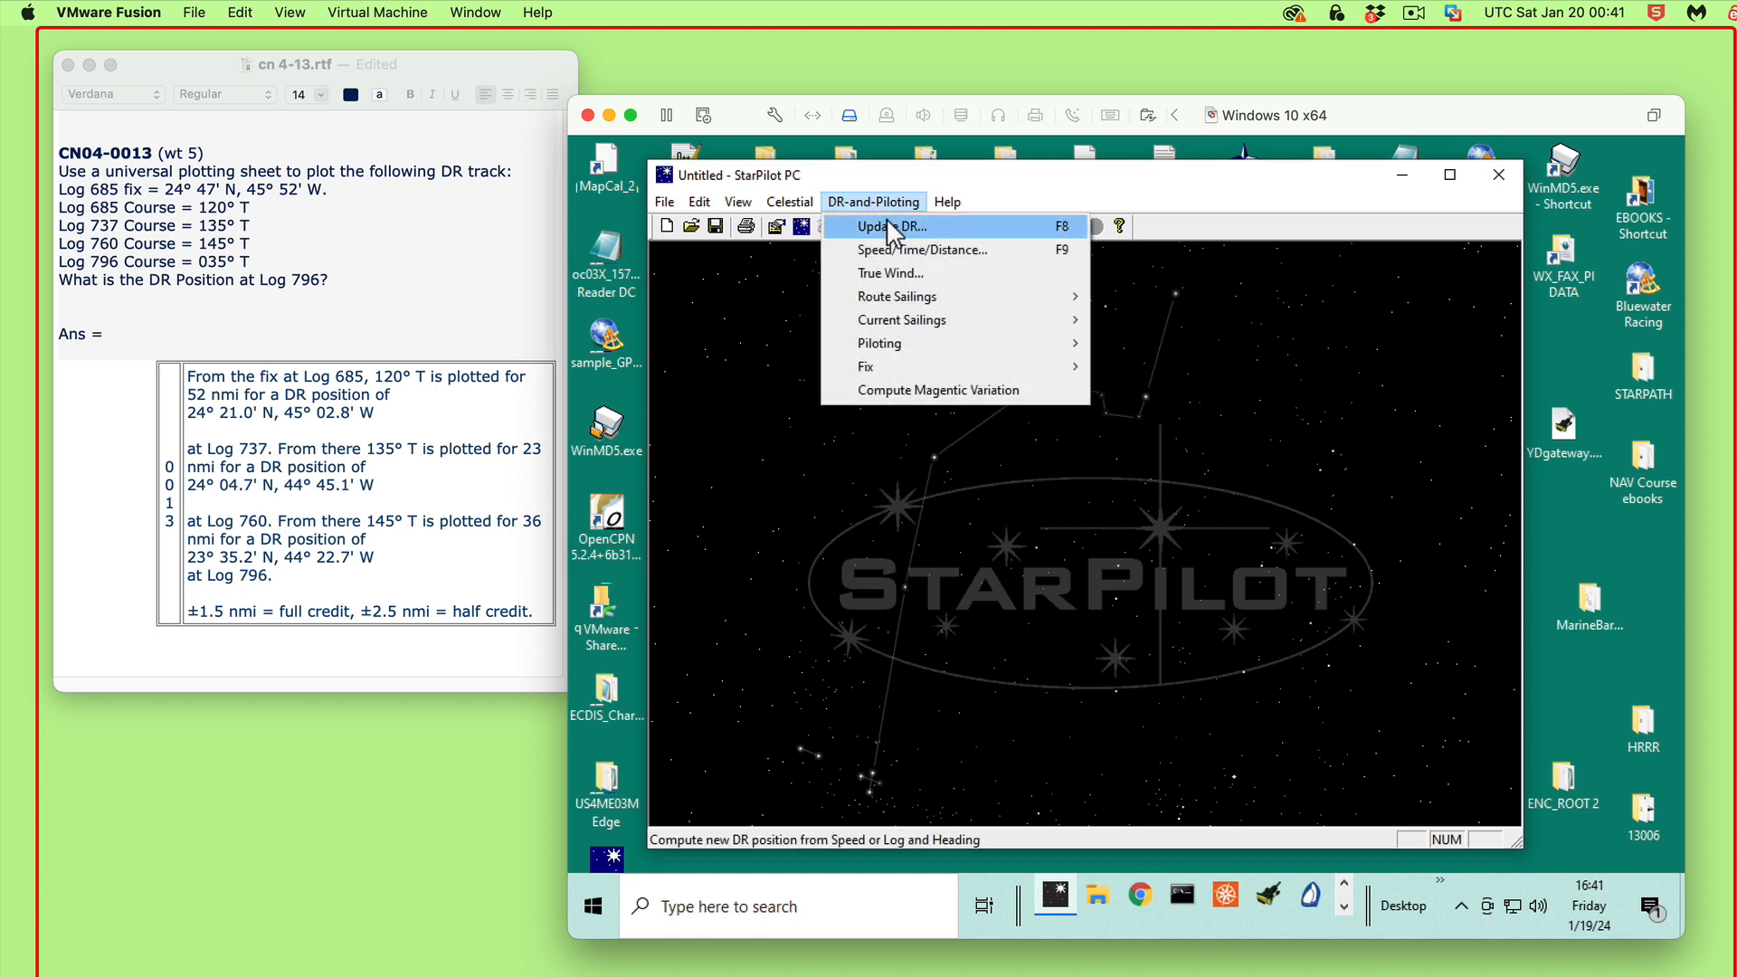
pyautogui.click(878, 226)
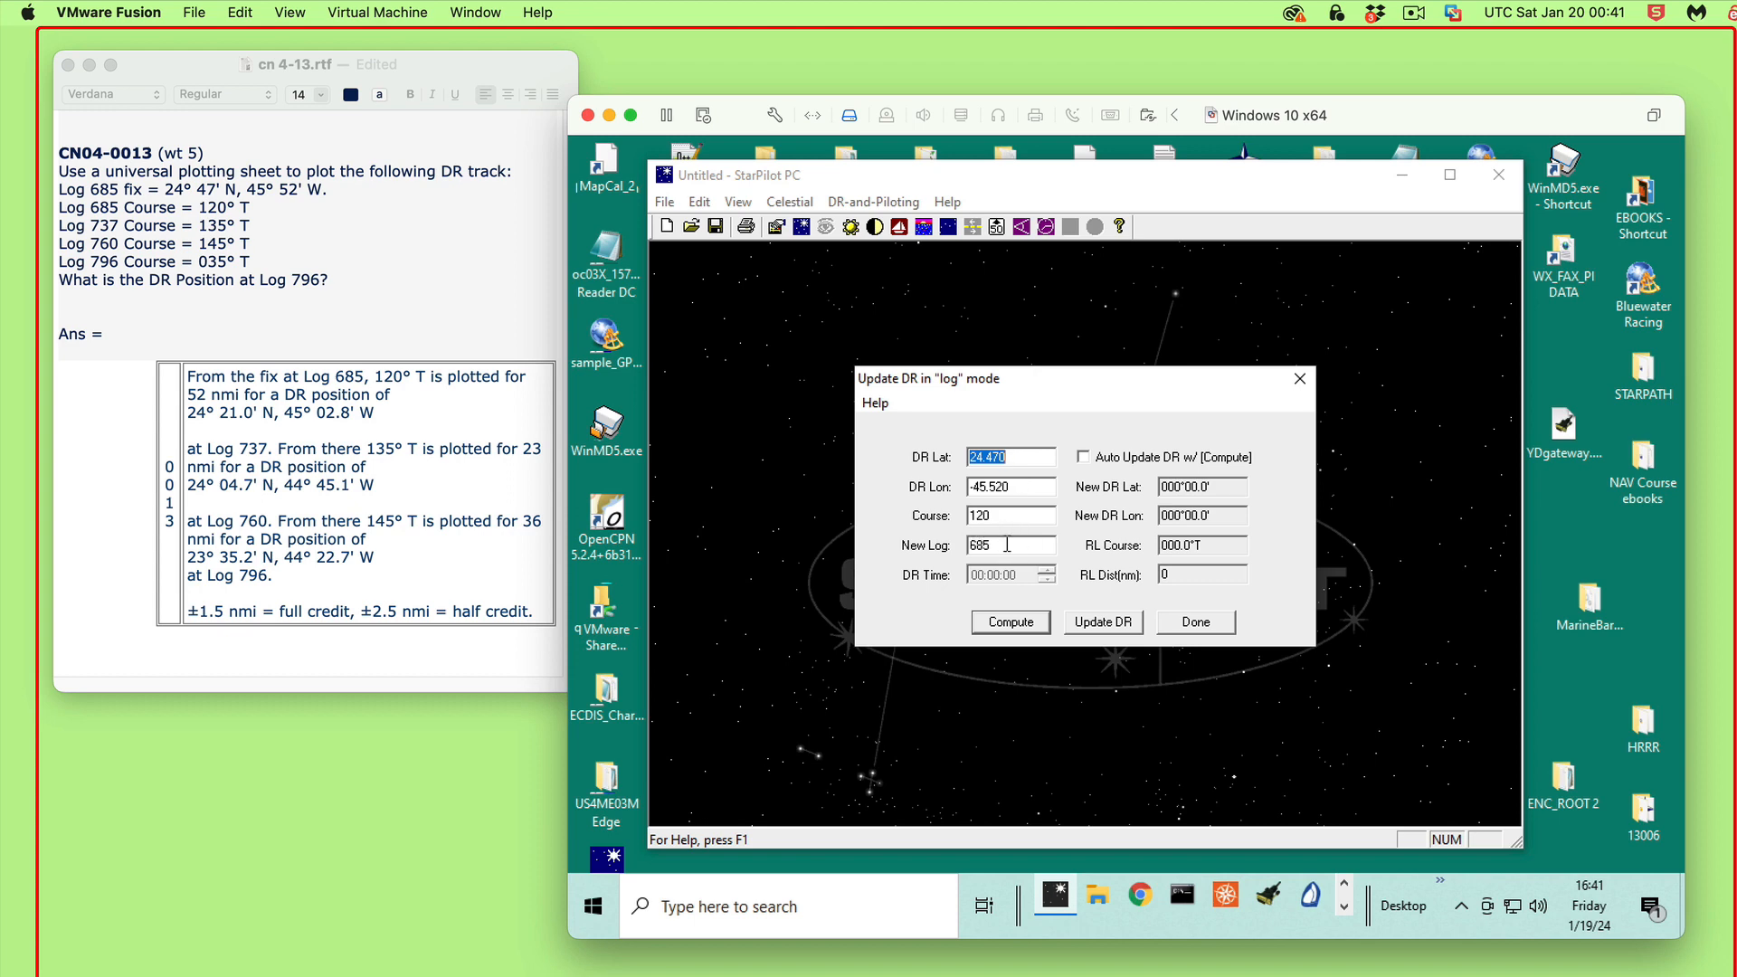
pyautogui.moveTo(1005, 545); pyautogui.dragTo(968, 544)
pyautogui.write('737')
pyautogui.click(1010, 624)
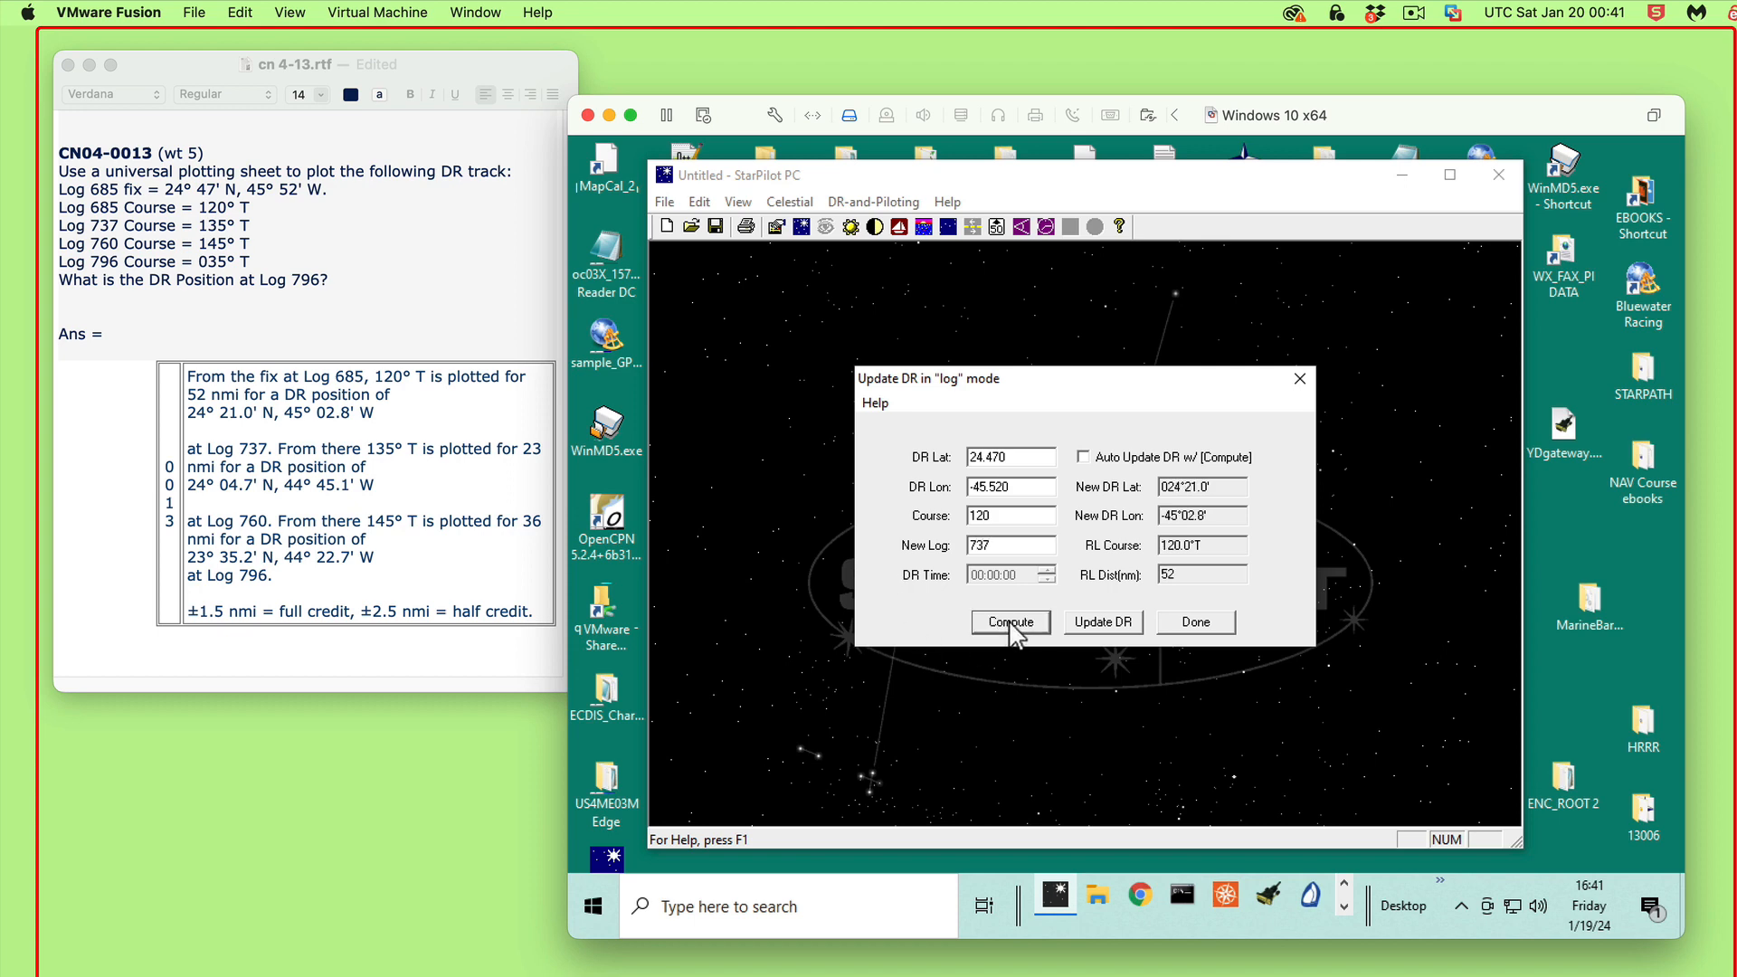
pyautogui.click(1118, 624)
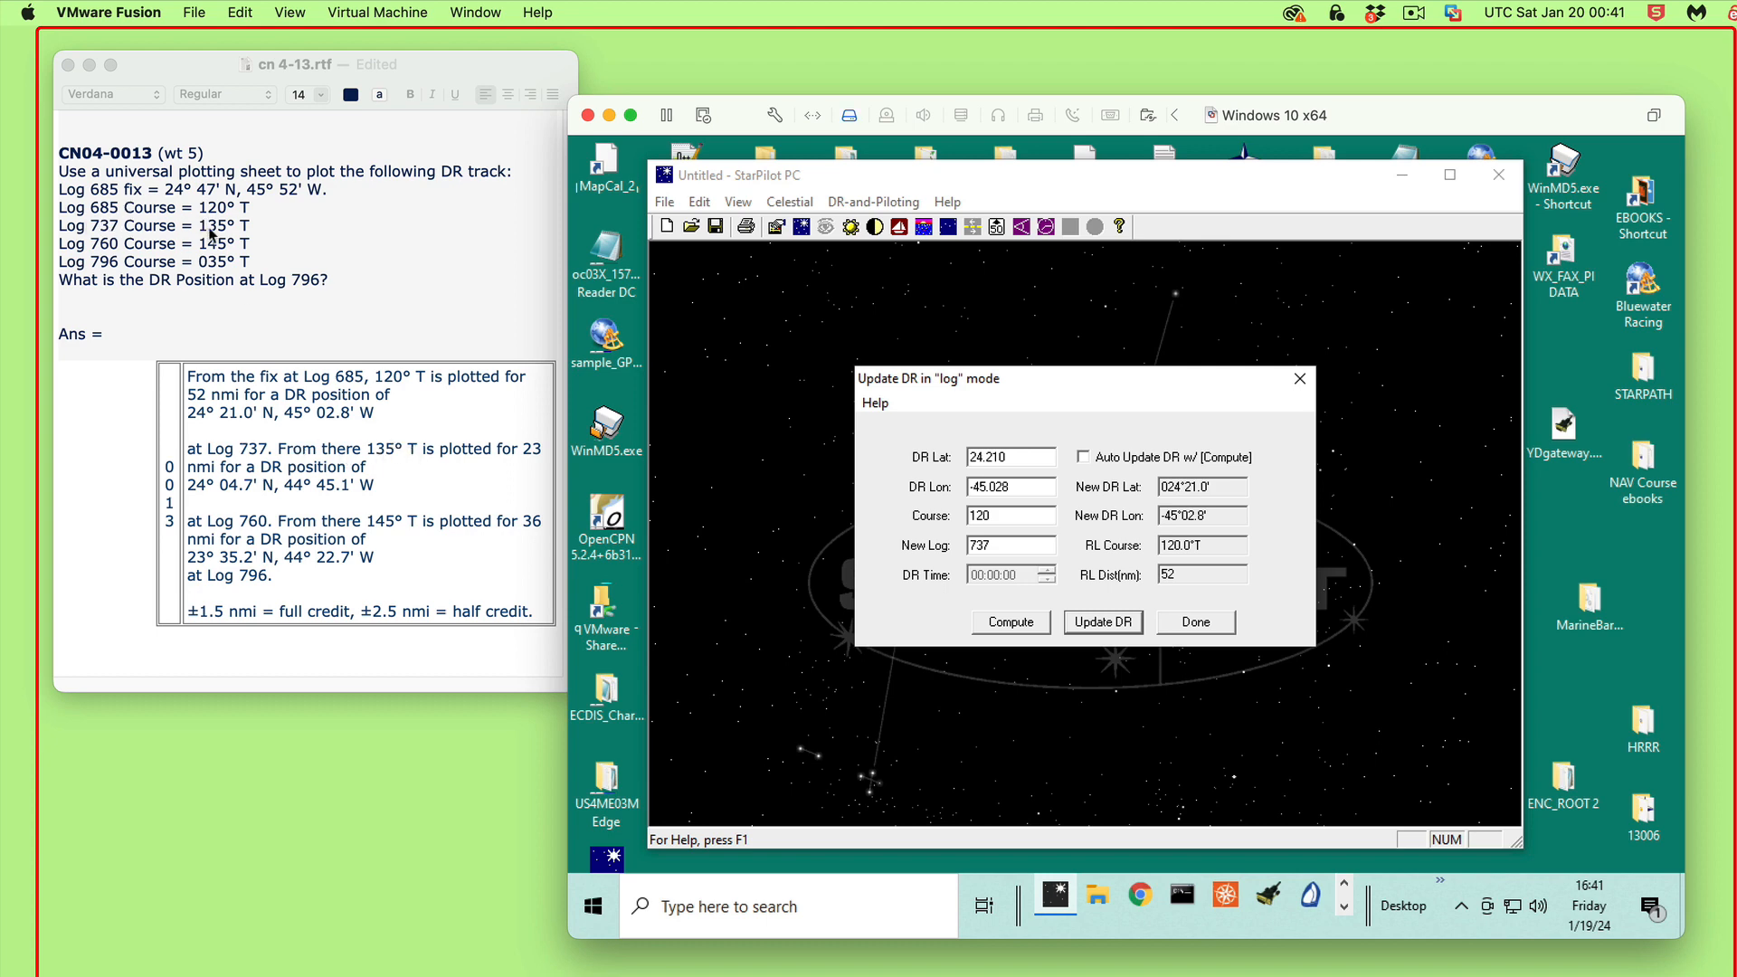
# - Set the course to 135 and the new log to 760, compute the position and update the DR
pyautogui.moveTo(1002, 516); pyautogui.dragTo(875, 507)
pyautogui.write('135')
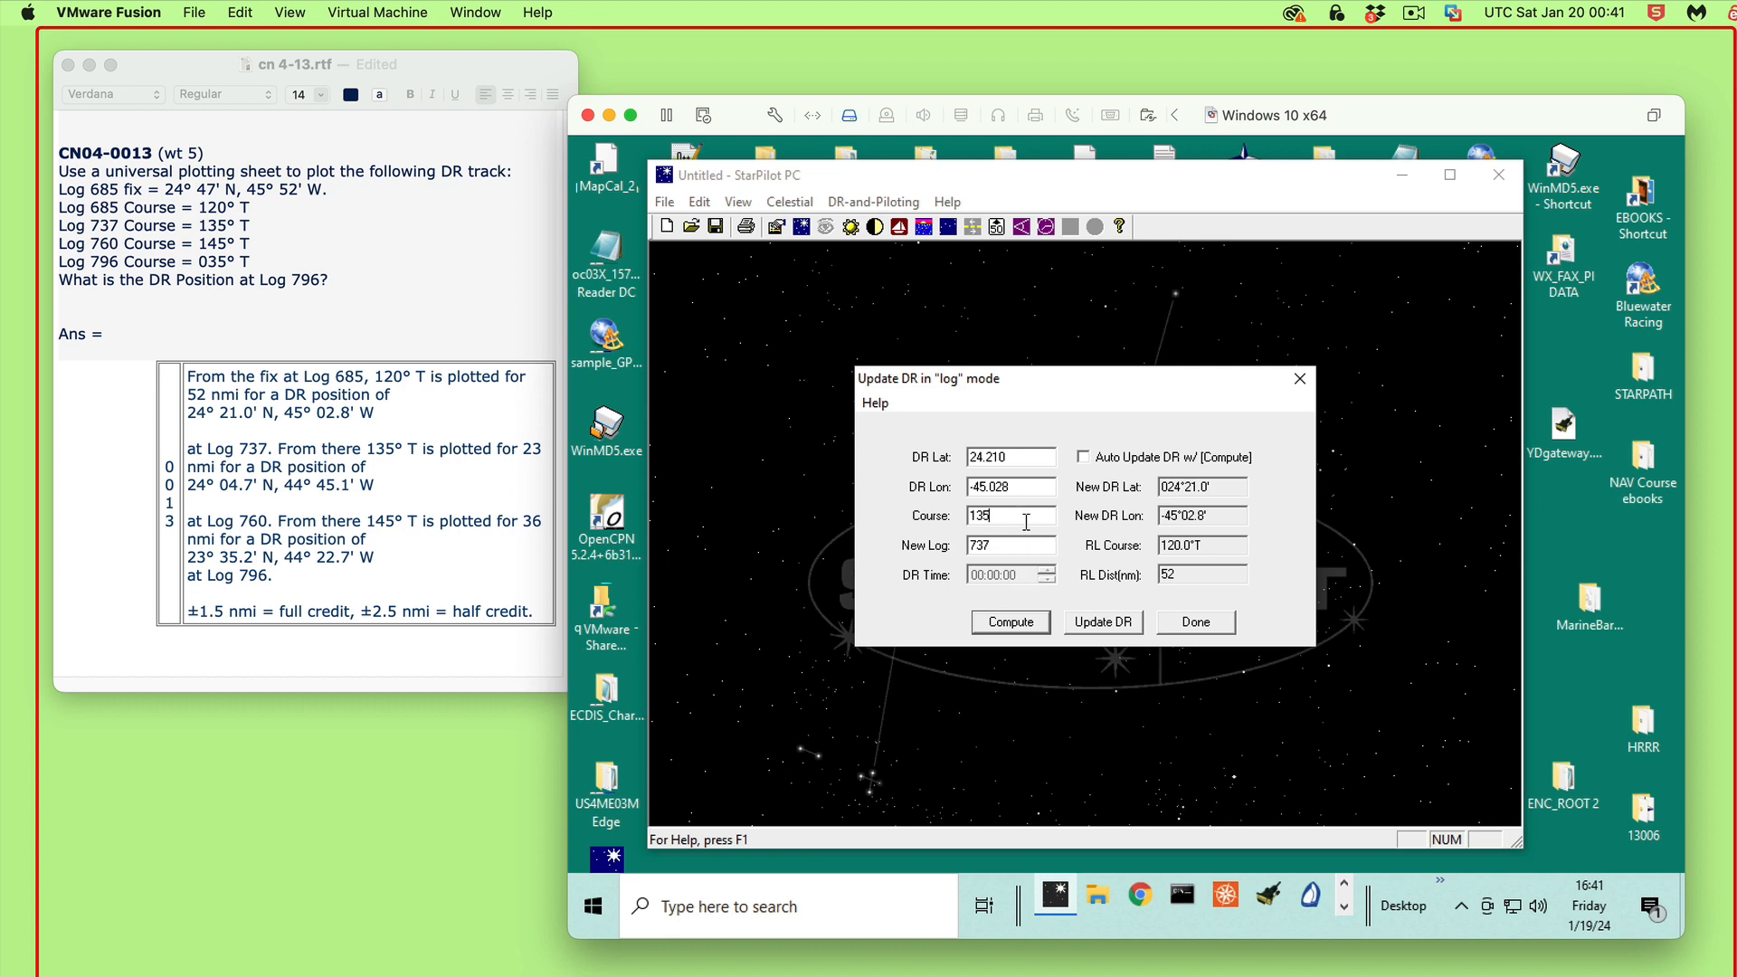
pyautogui.moveTo(1015, 545); pyautogui.dragTo(898, 547)
pyautogui.write('760')
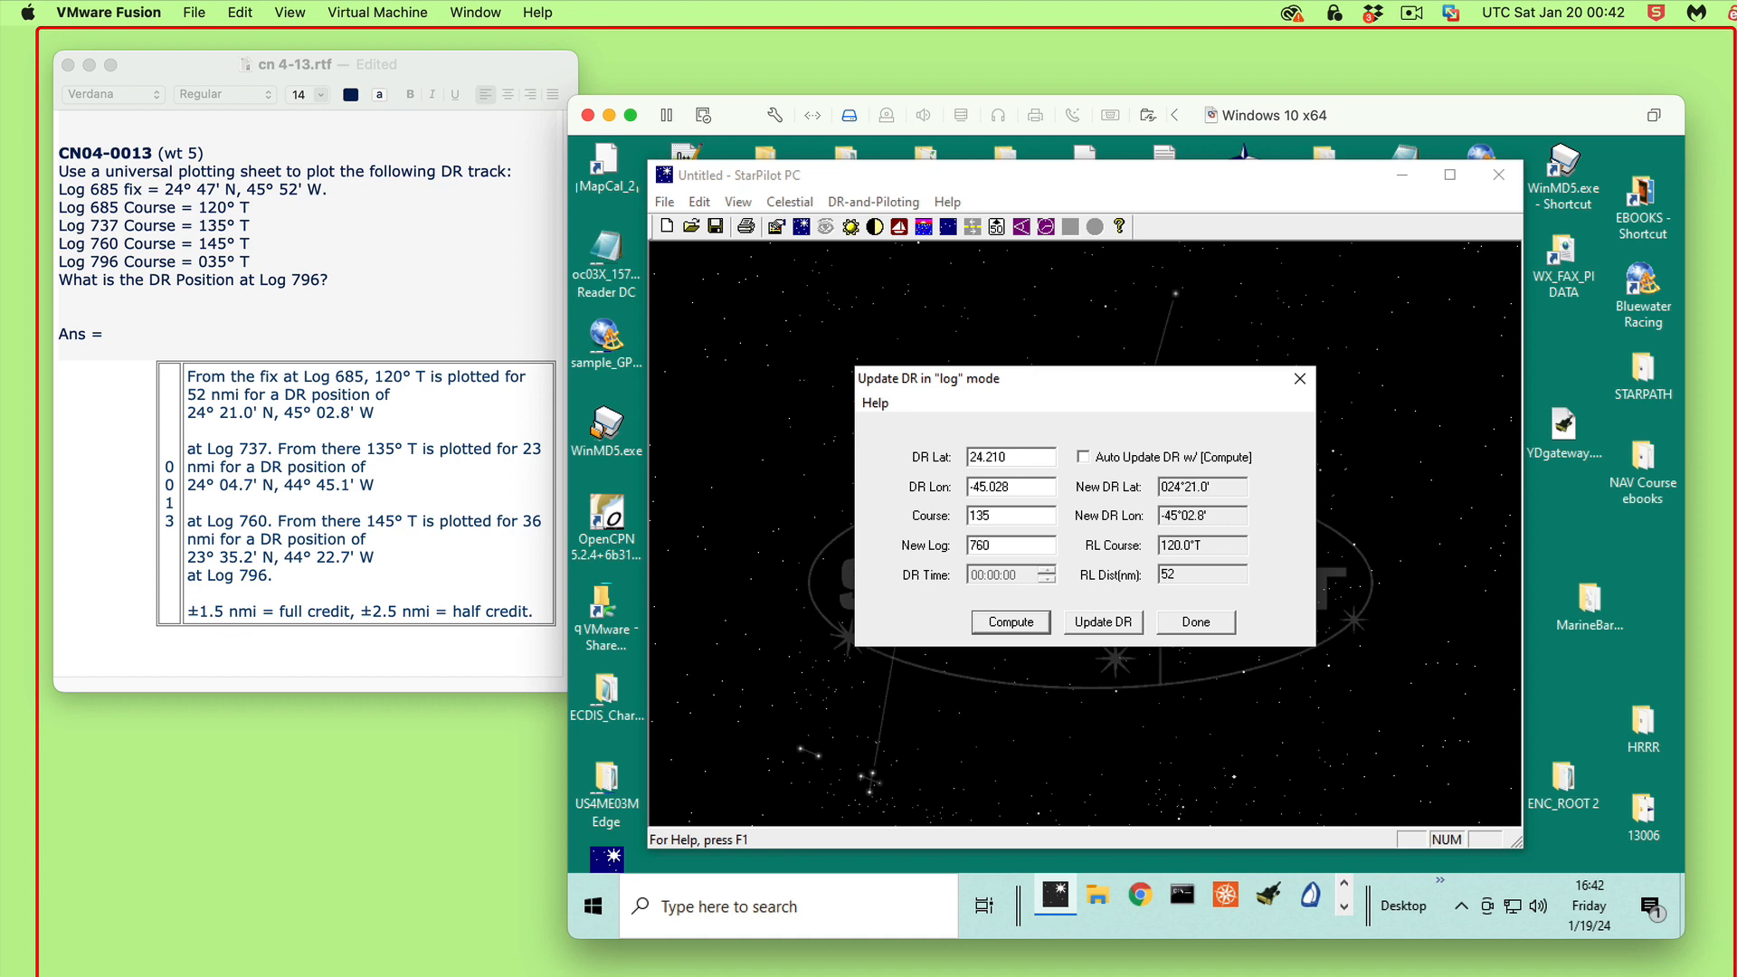
pyautogui.click(1008, 623)
pyautogui.click(1103, 622)
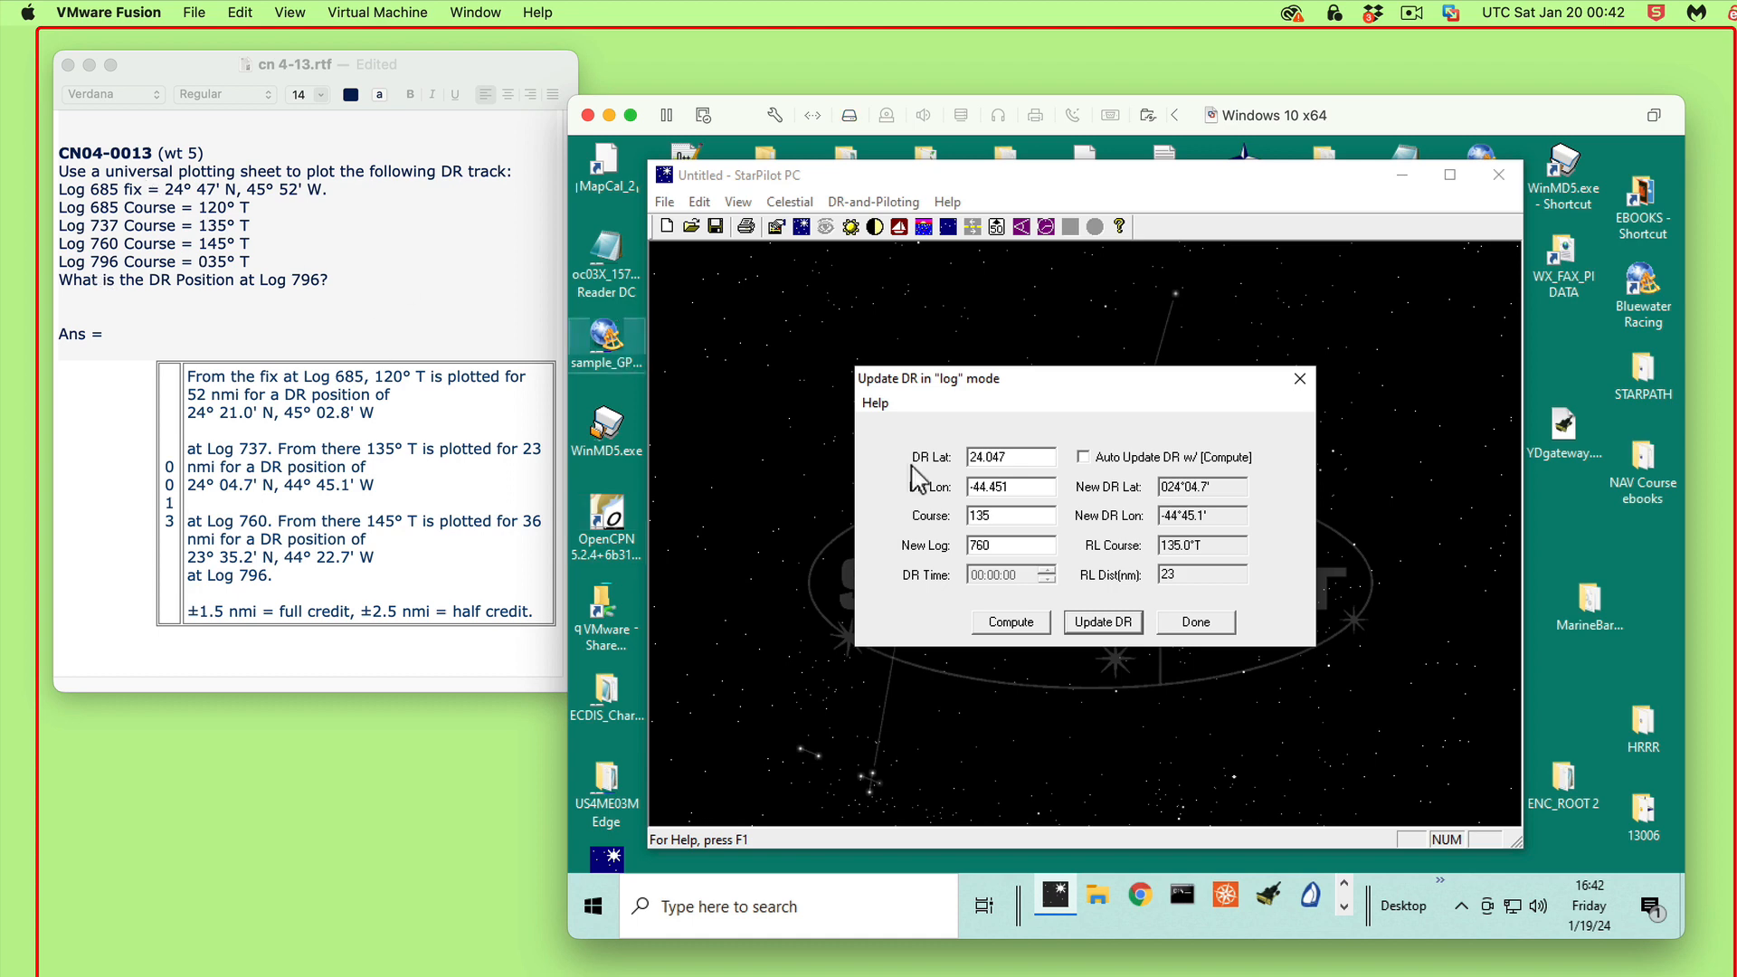
# - Compute the final DR position with course 145 and new log 796, and close the DR update
pyautogui.doubleClick(1012, 516)
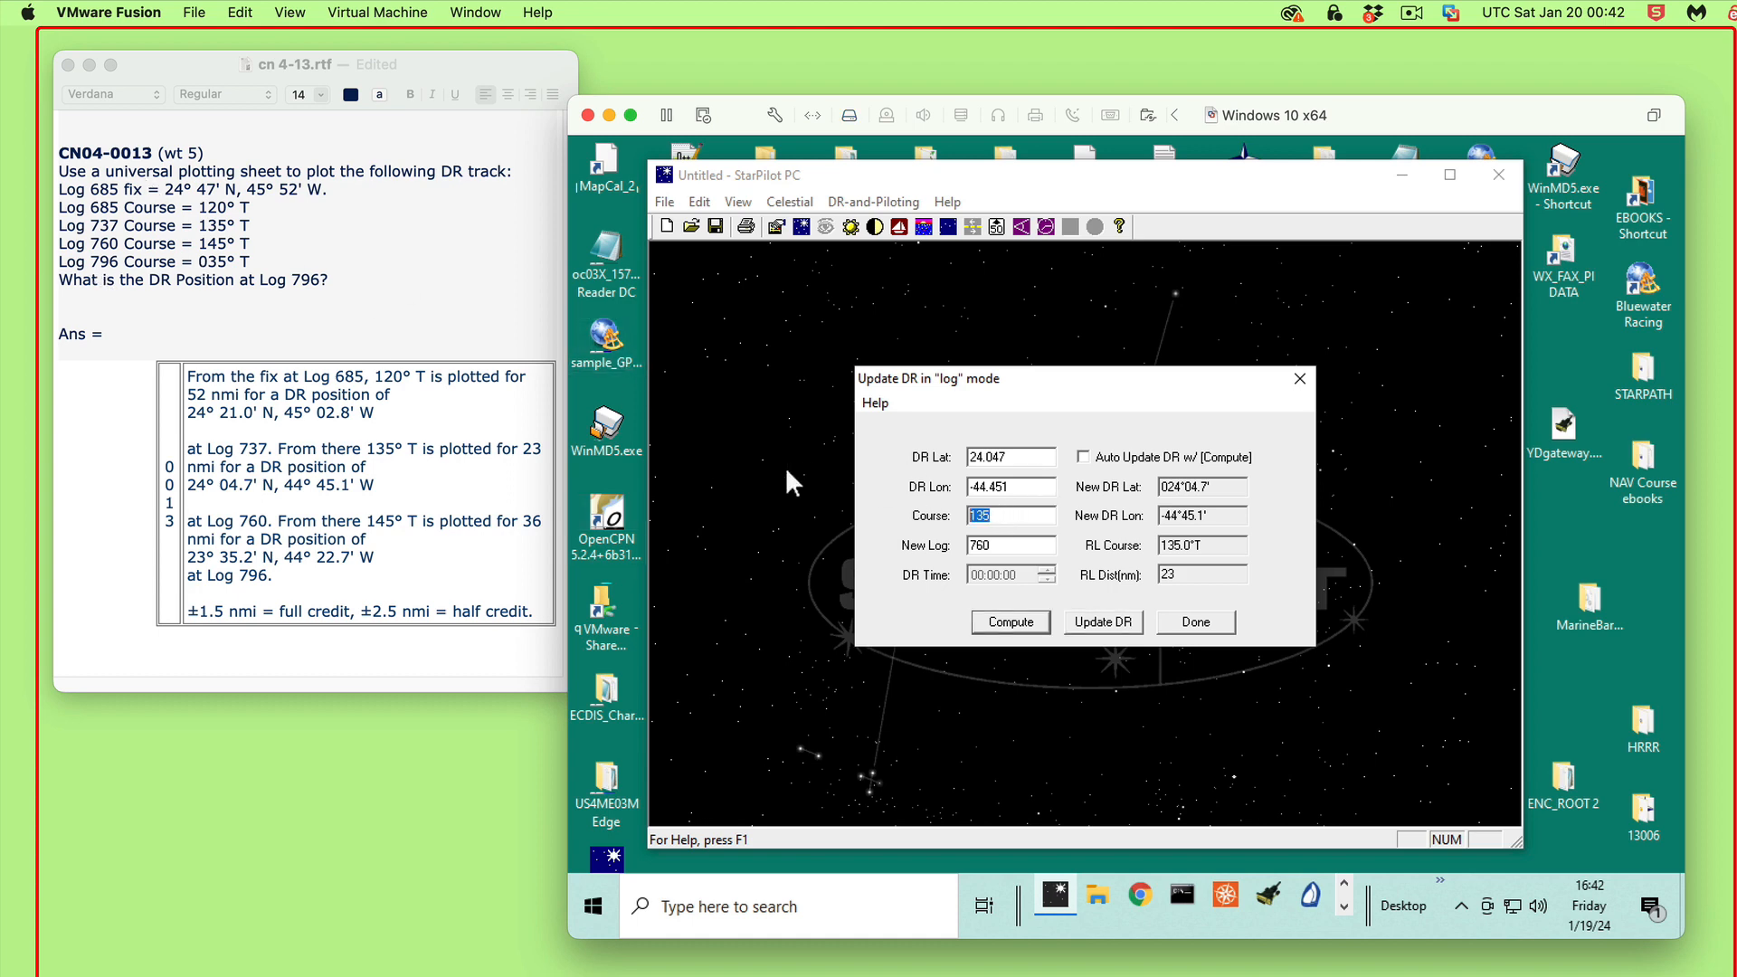
pyautogui.click(1105, 622)
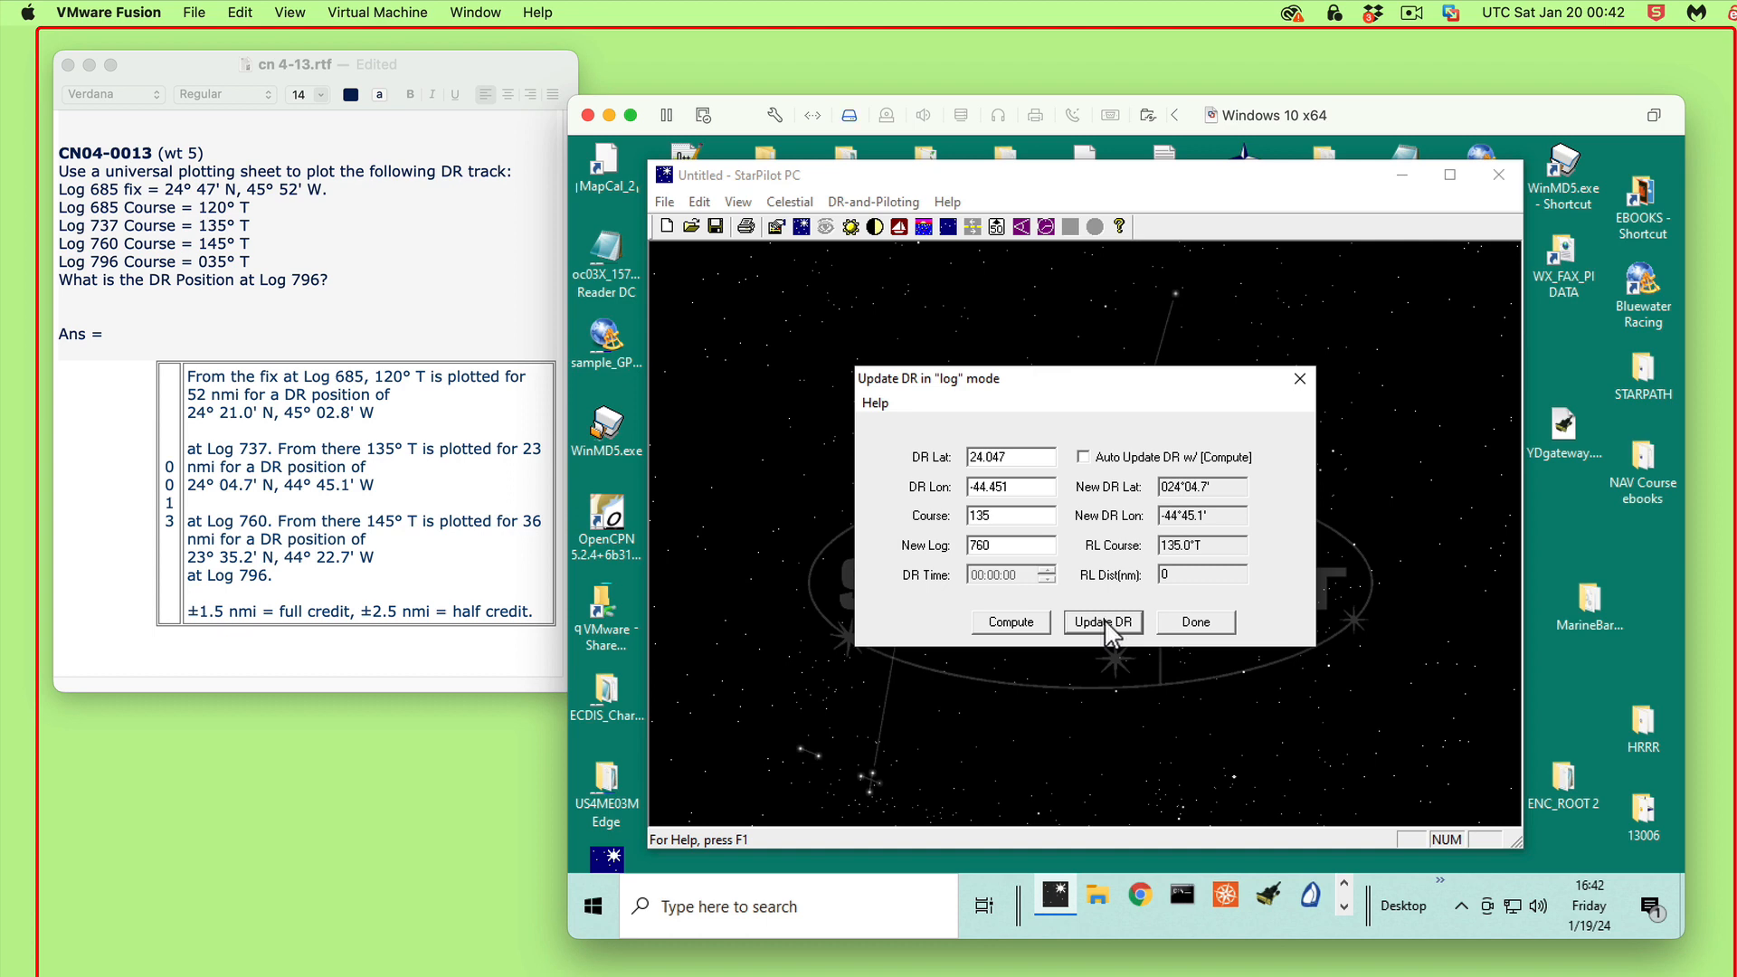
pyautogui.doubleClick(1017, 515)
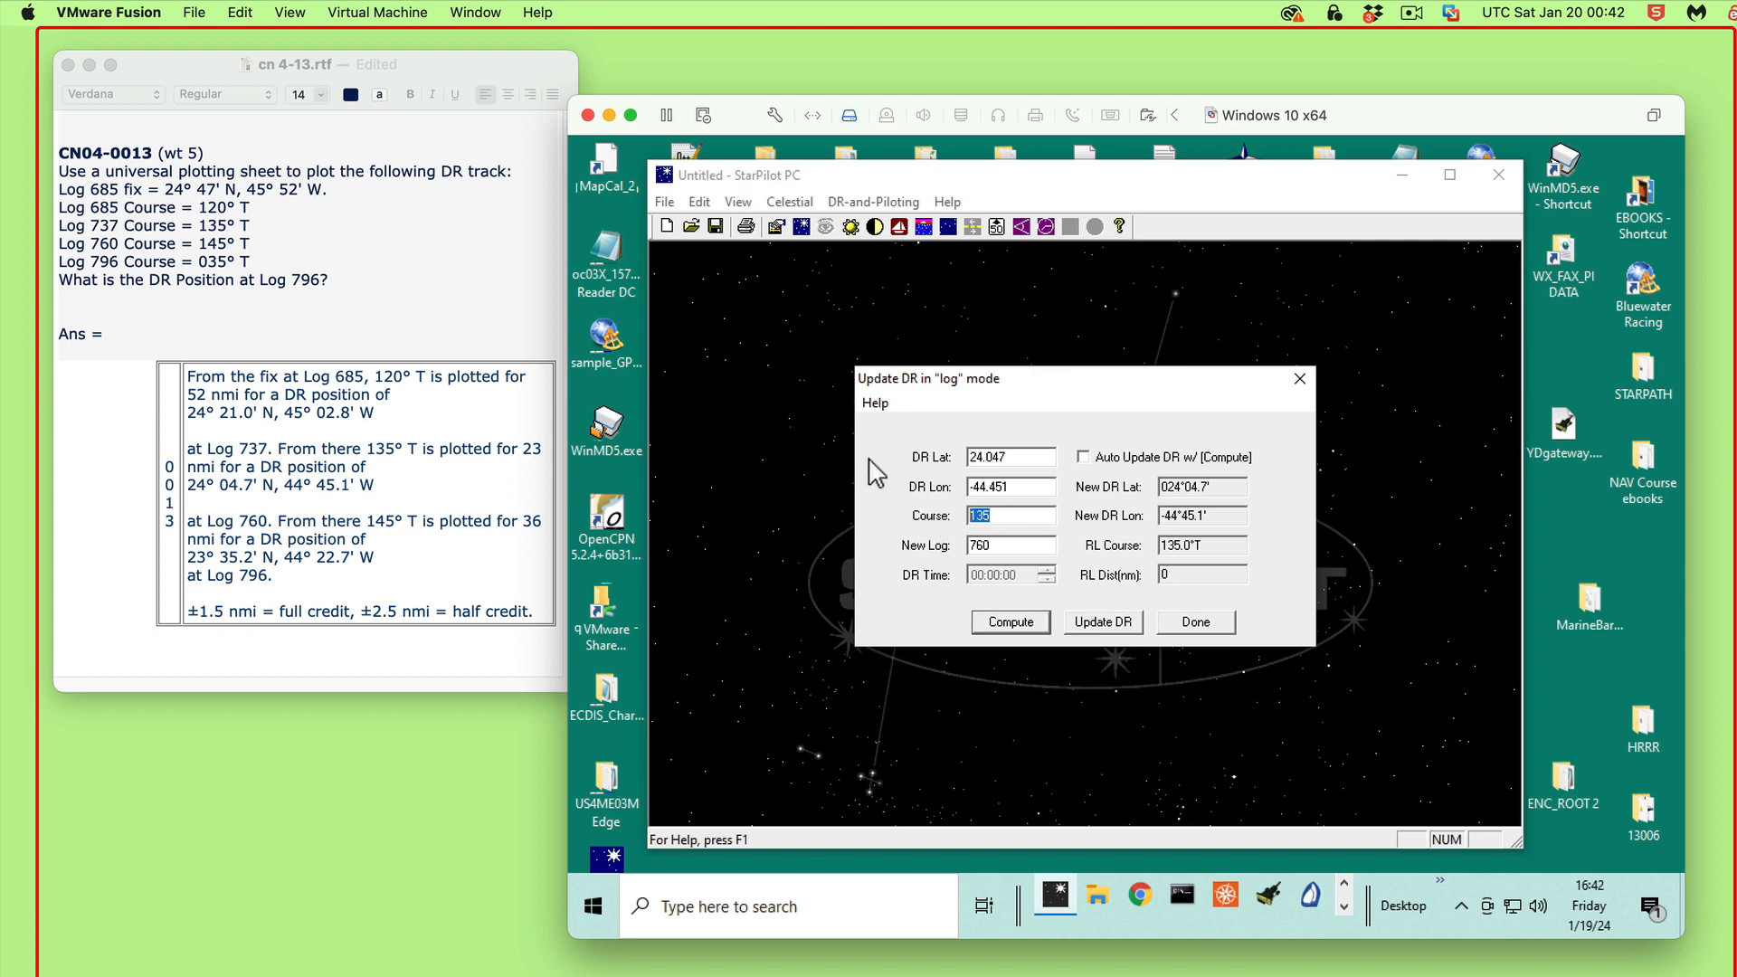
pyautogui.write('14')
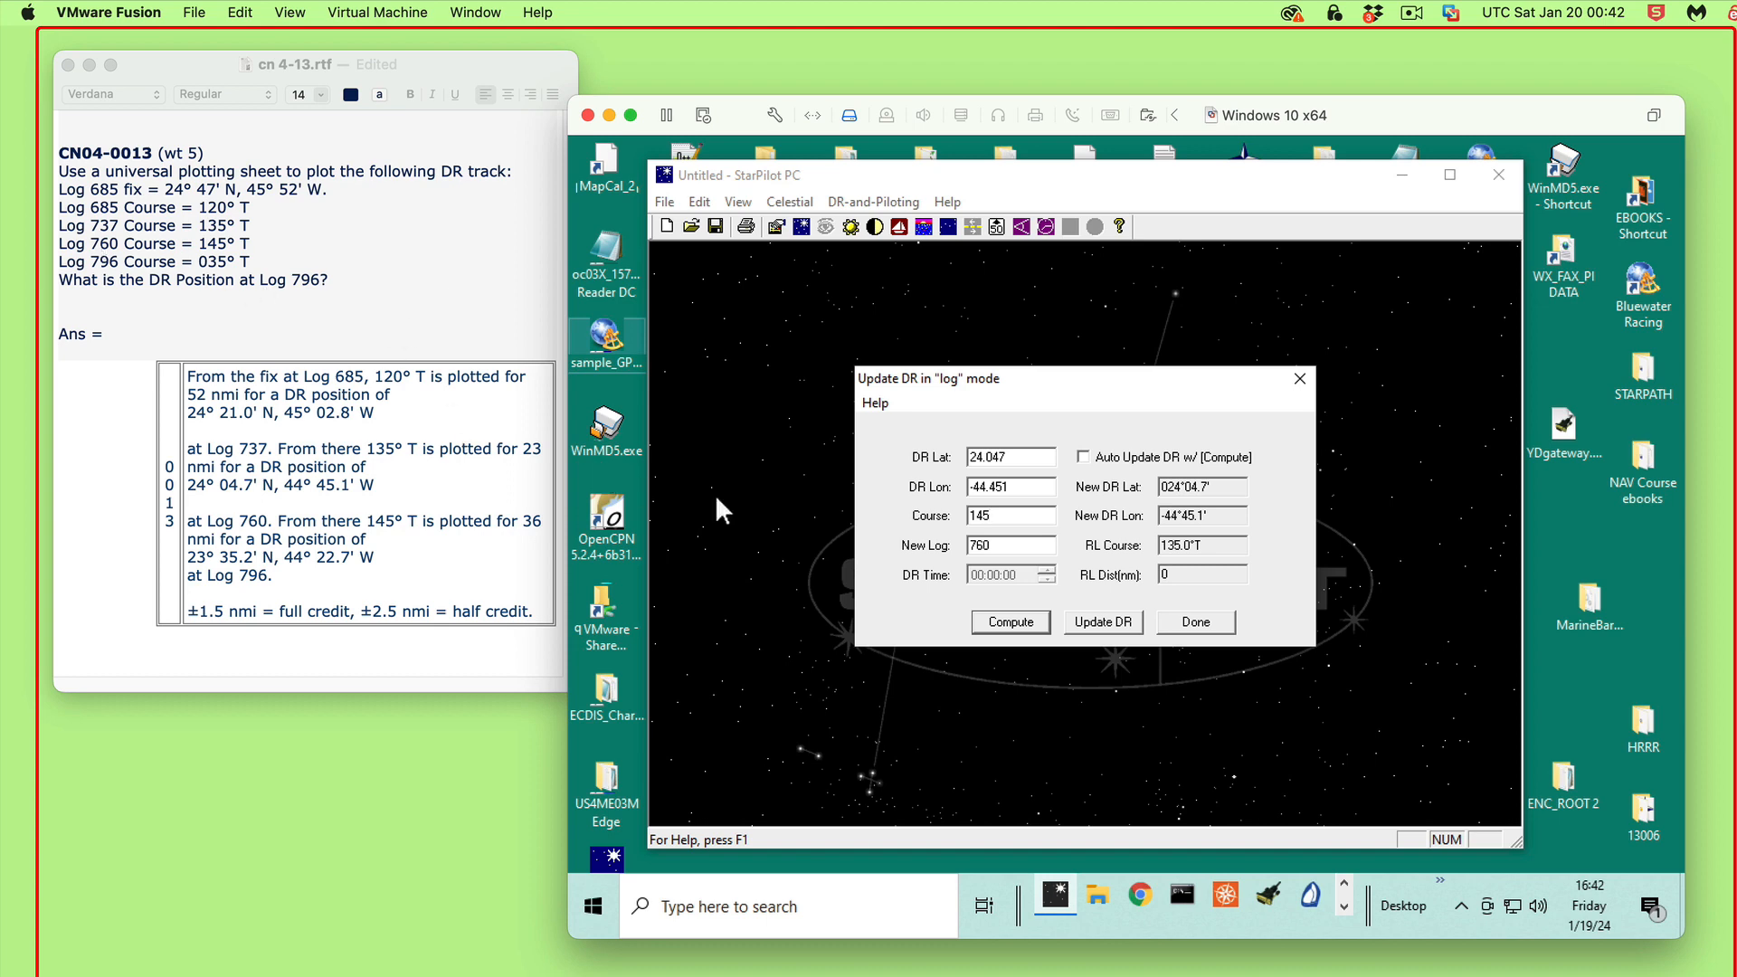
pyautogui.press('Tab')
pyautogui.write('796')
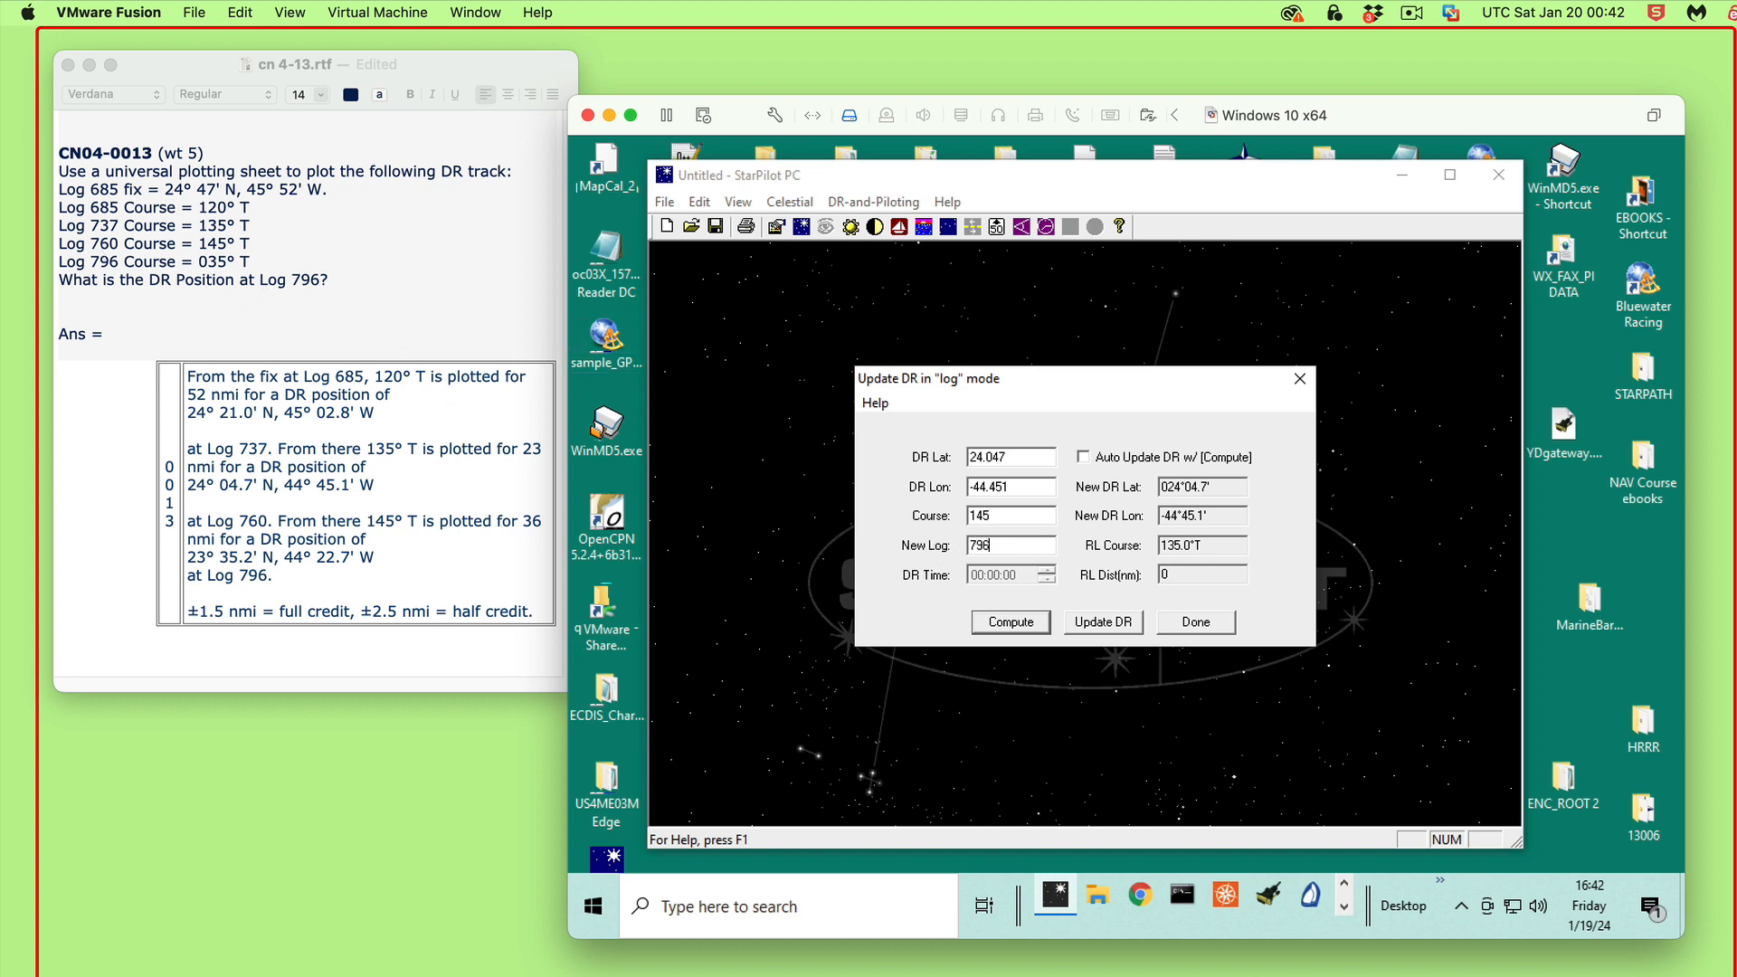
pyautogui.click(1020, 626)
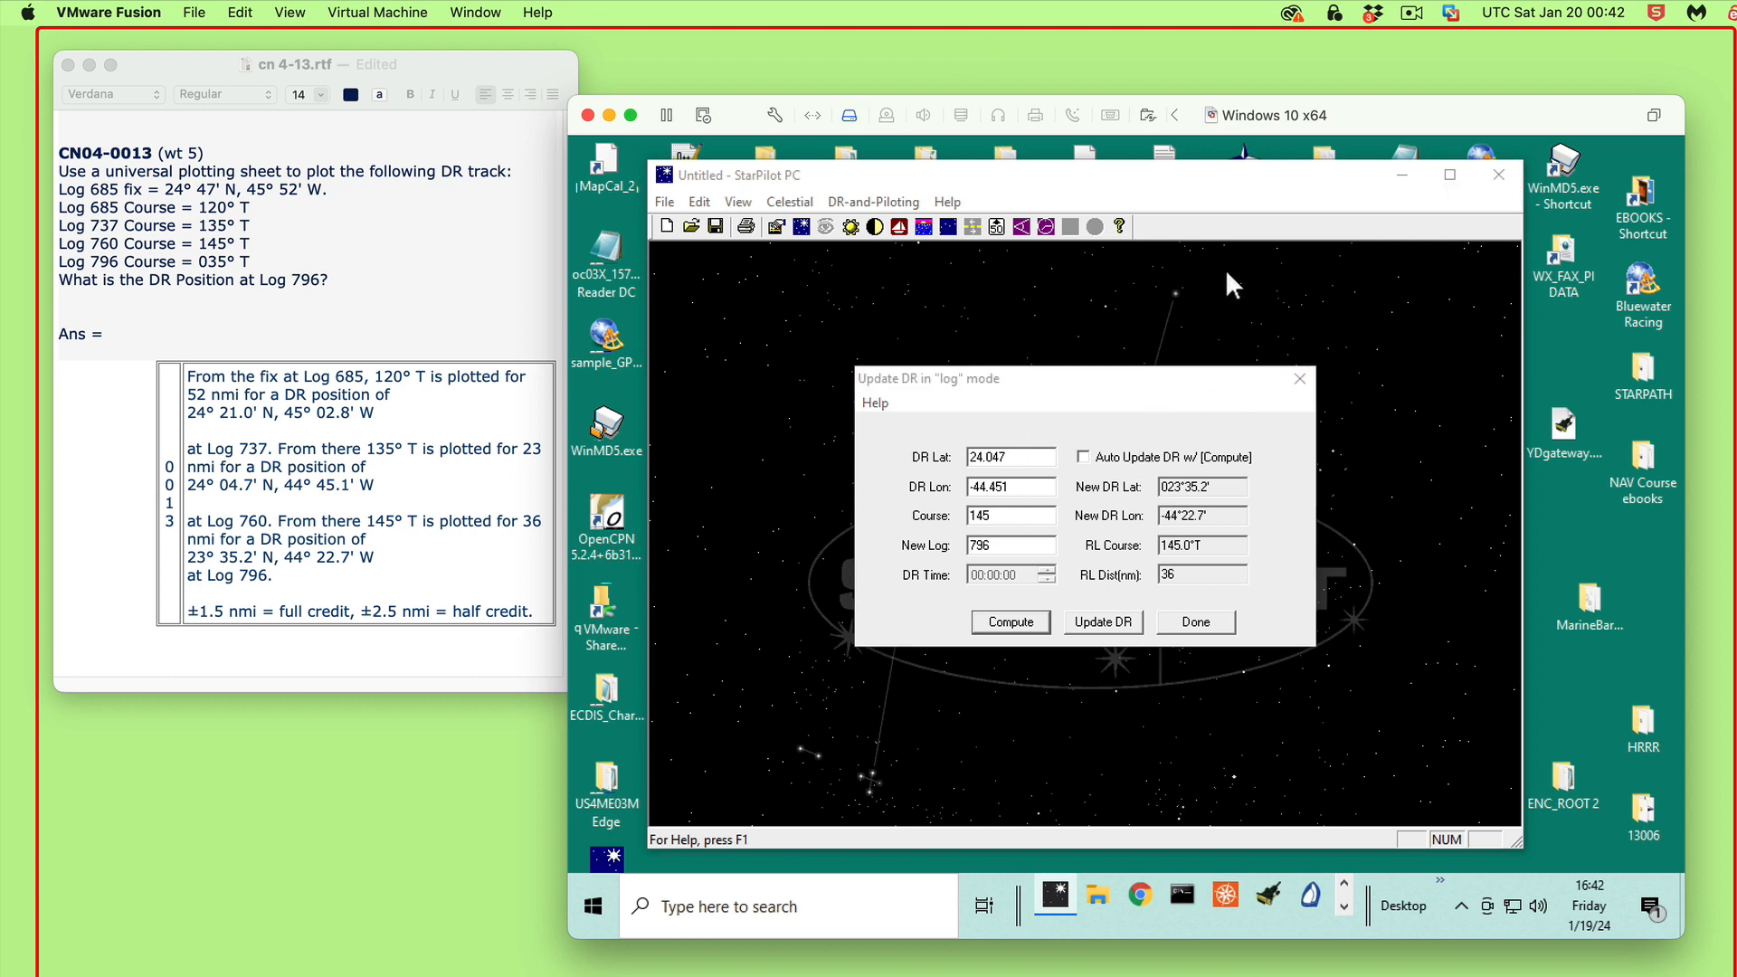
pyautogui.click(1300, 378)
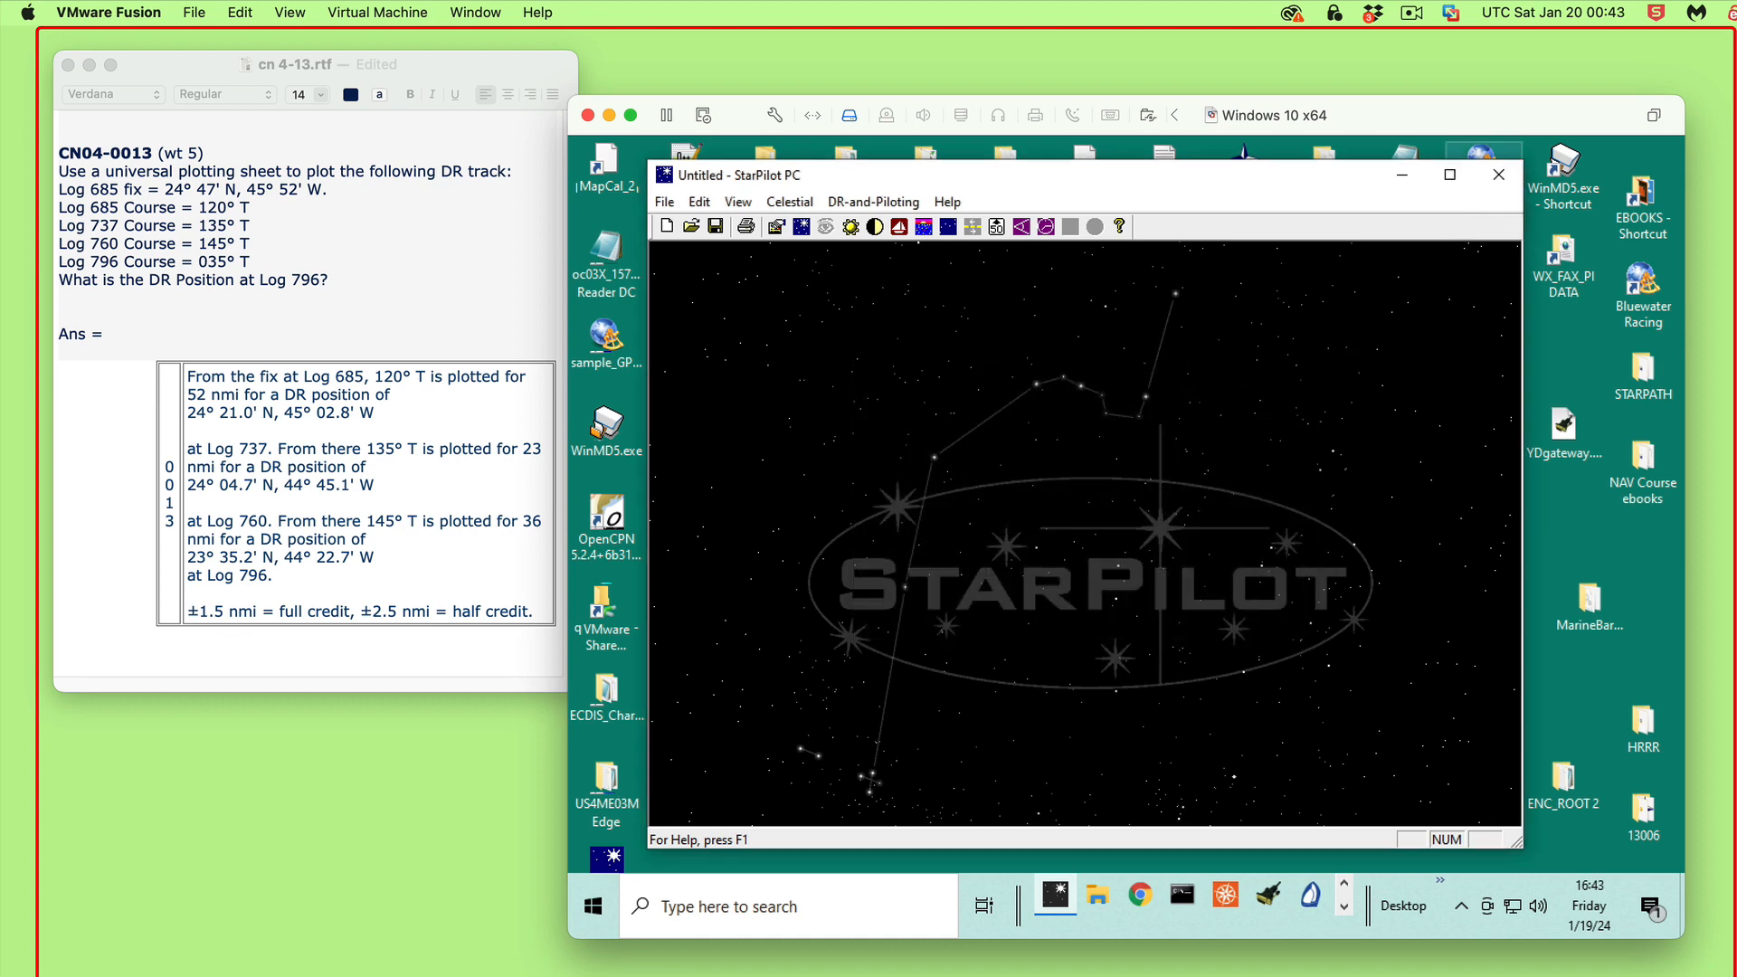
# - Switch to qtVlm and inspect the distance and true course of the three legs between marks CN04-0013 and CN04-0043
pyautogui.moveTo(1736, 561); pyautogui.dragTo(985, 11)
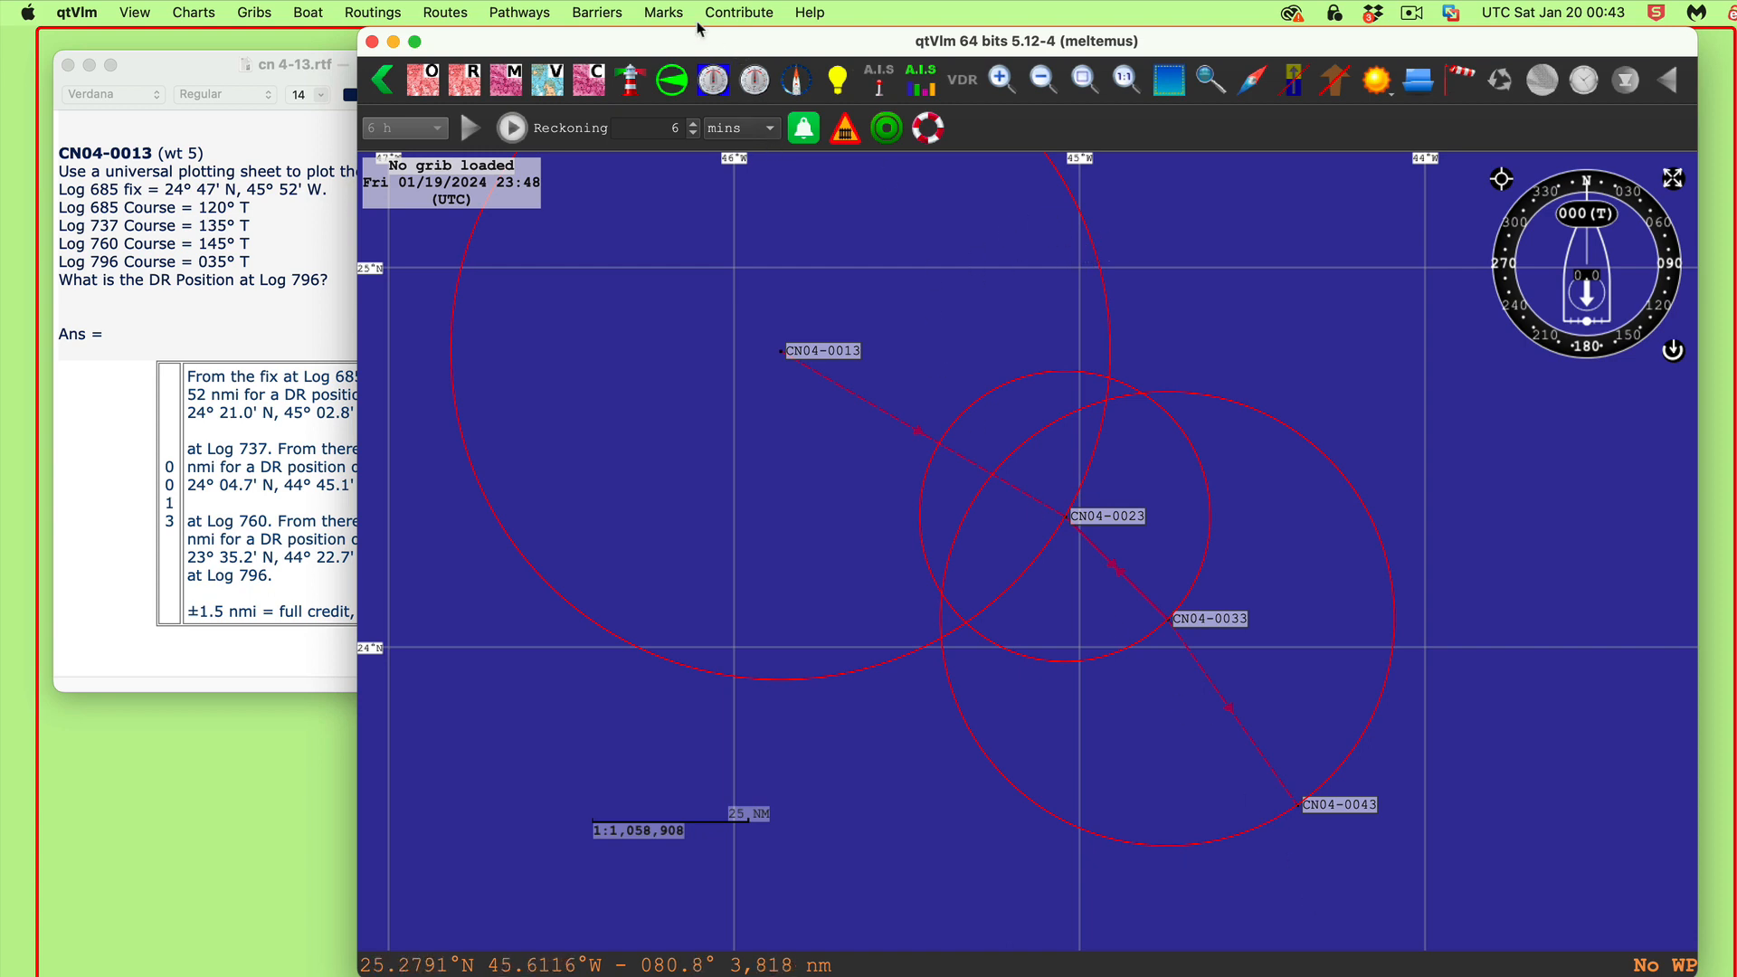
pyautogui.moveTo(677, 41); pyautogui.dragTo(910, 51)
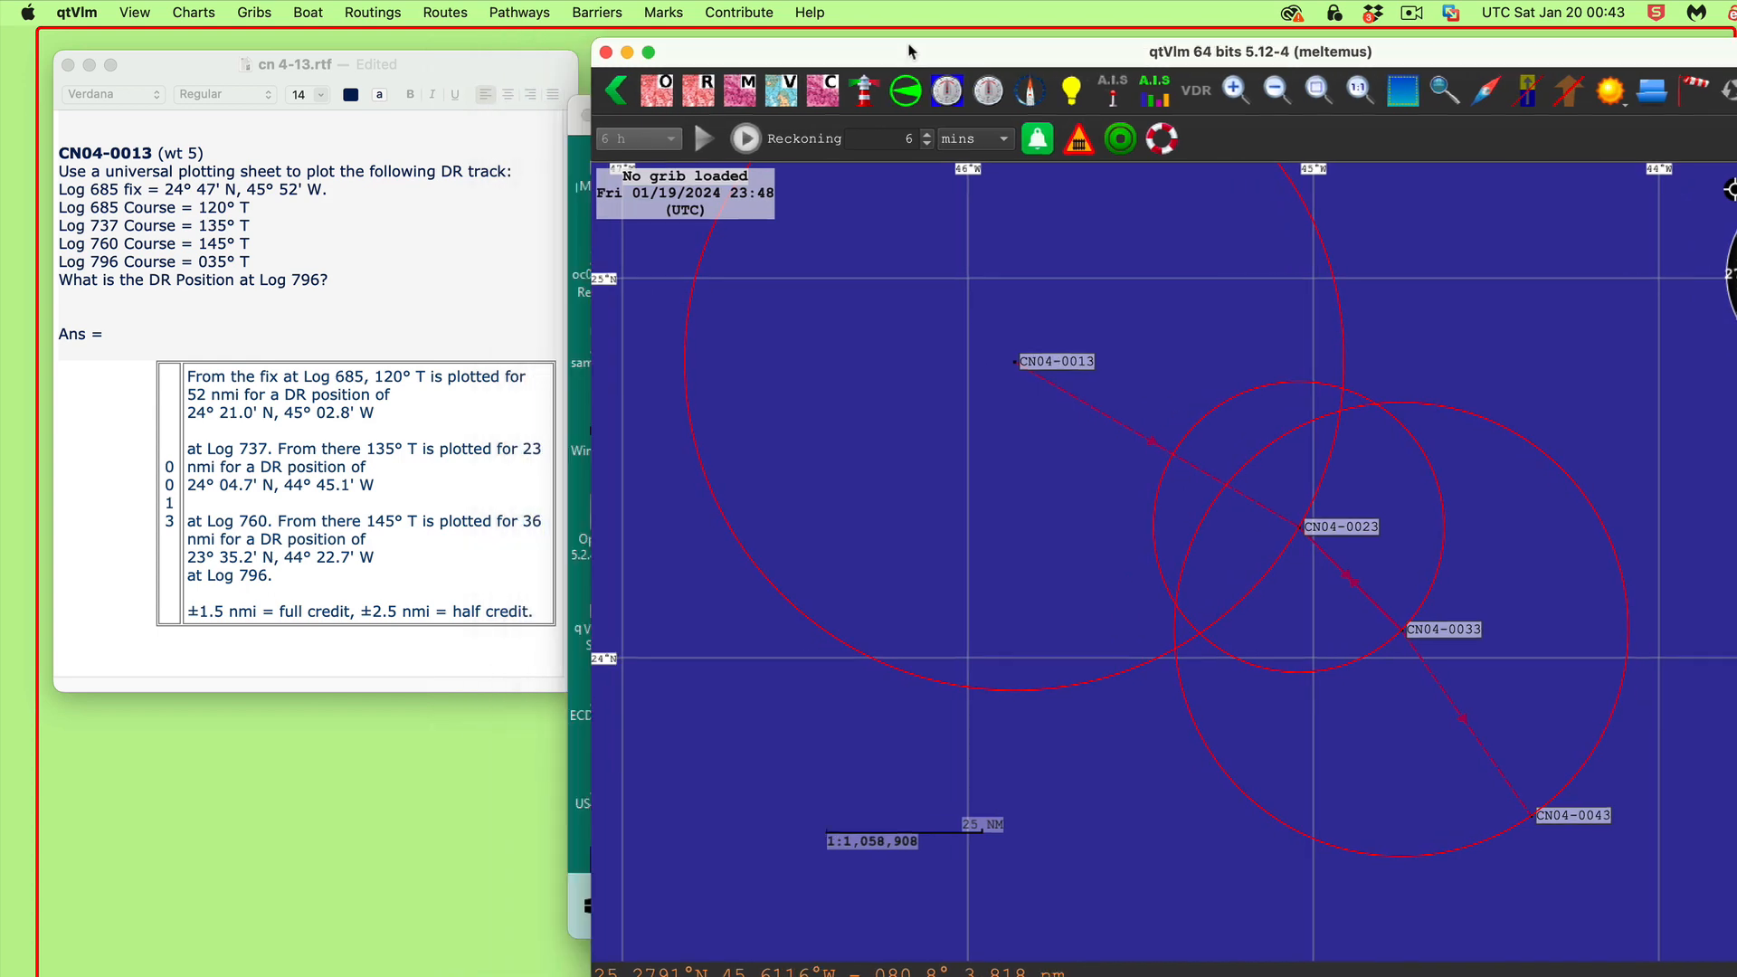
pyautogui.moveTo(910, 51); pyautogui.dragTo(642, 39)
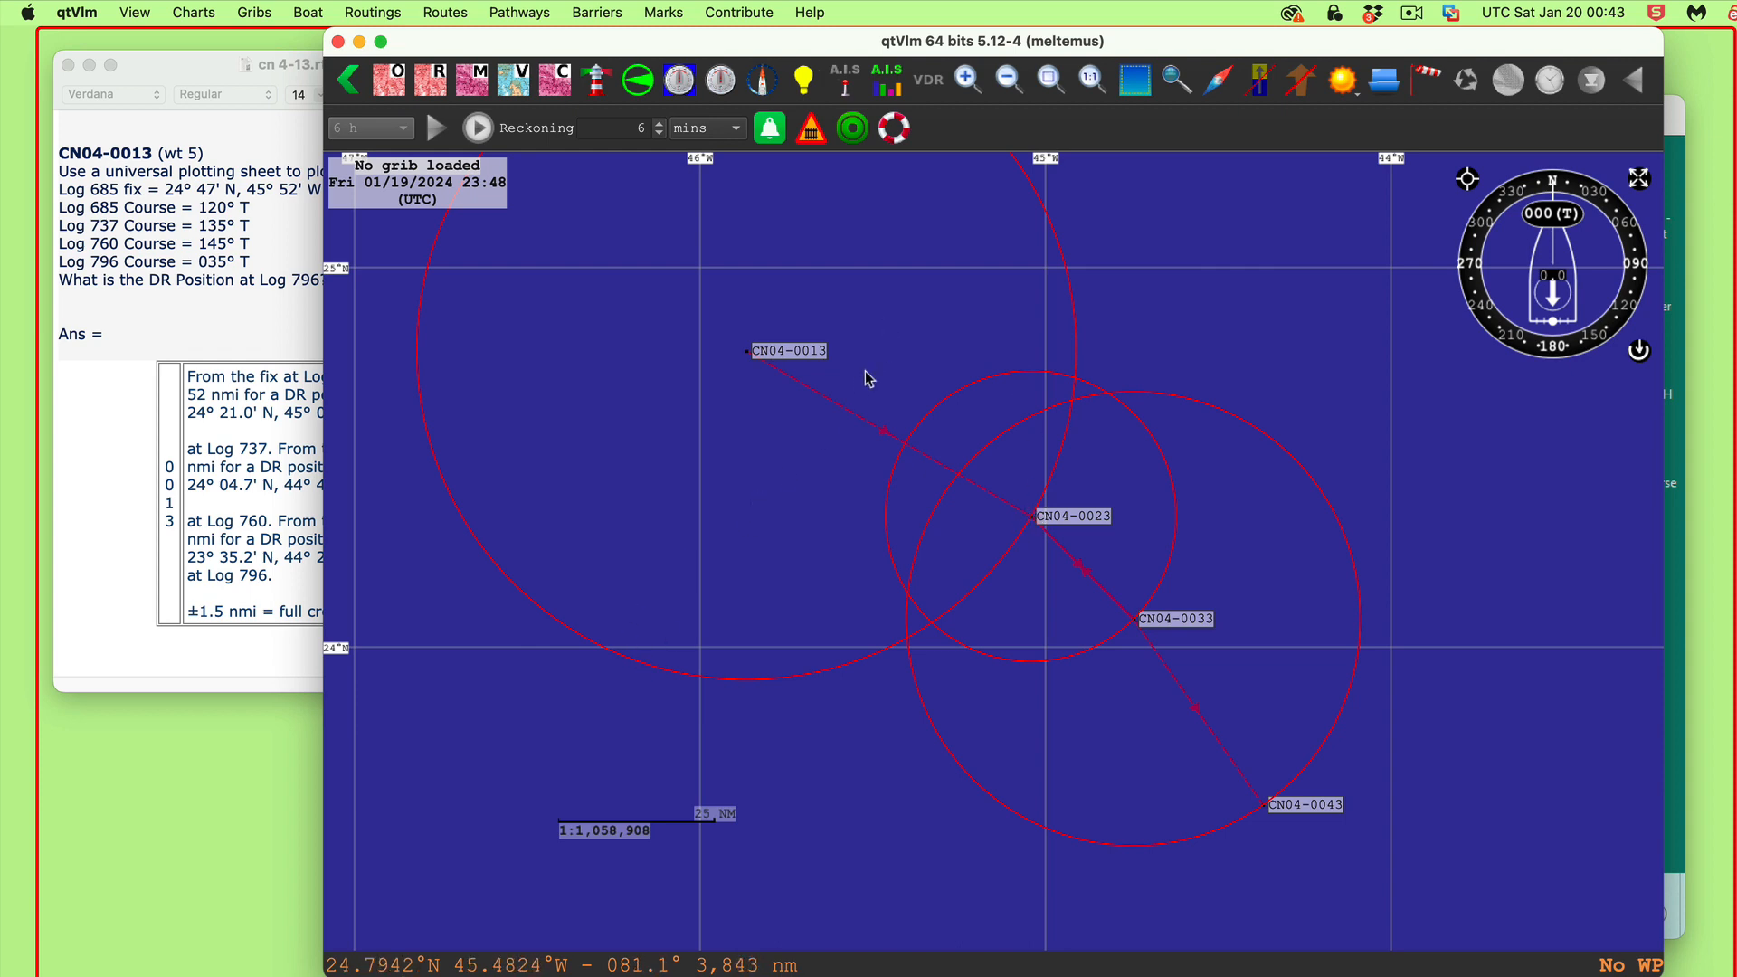
pyautogui.moveTo(846, 415)
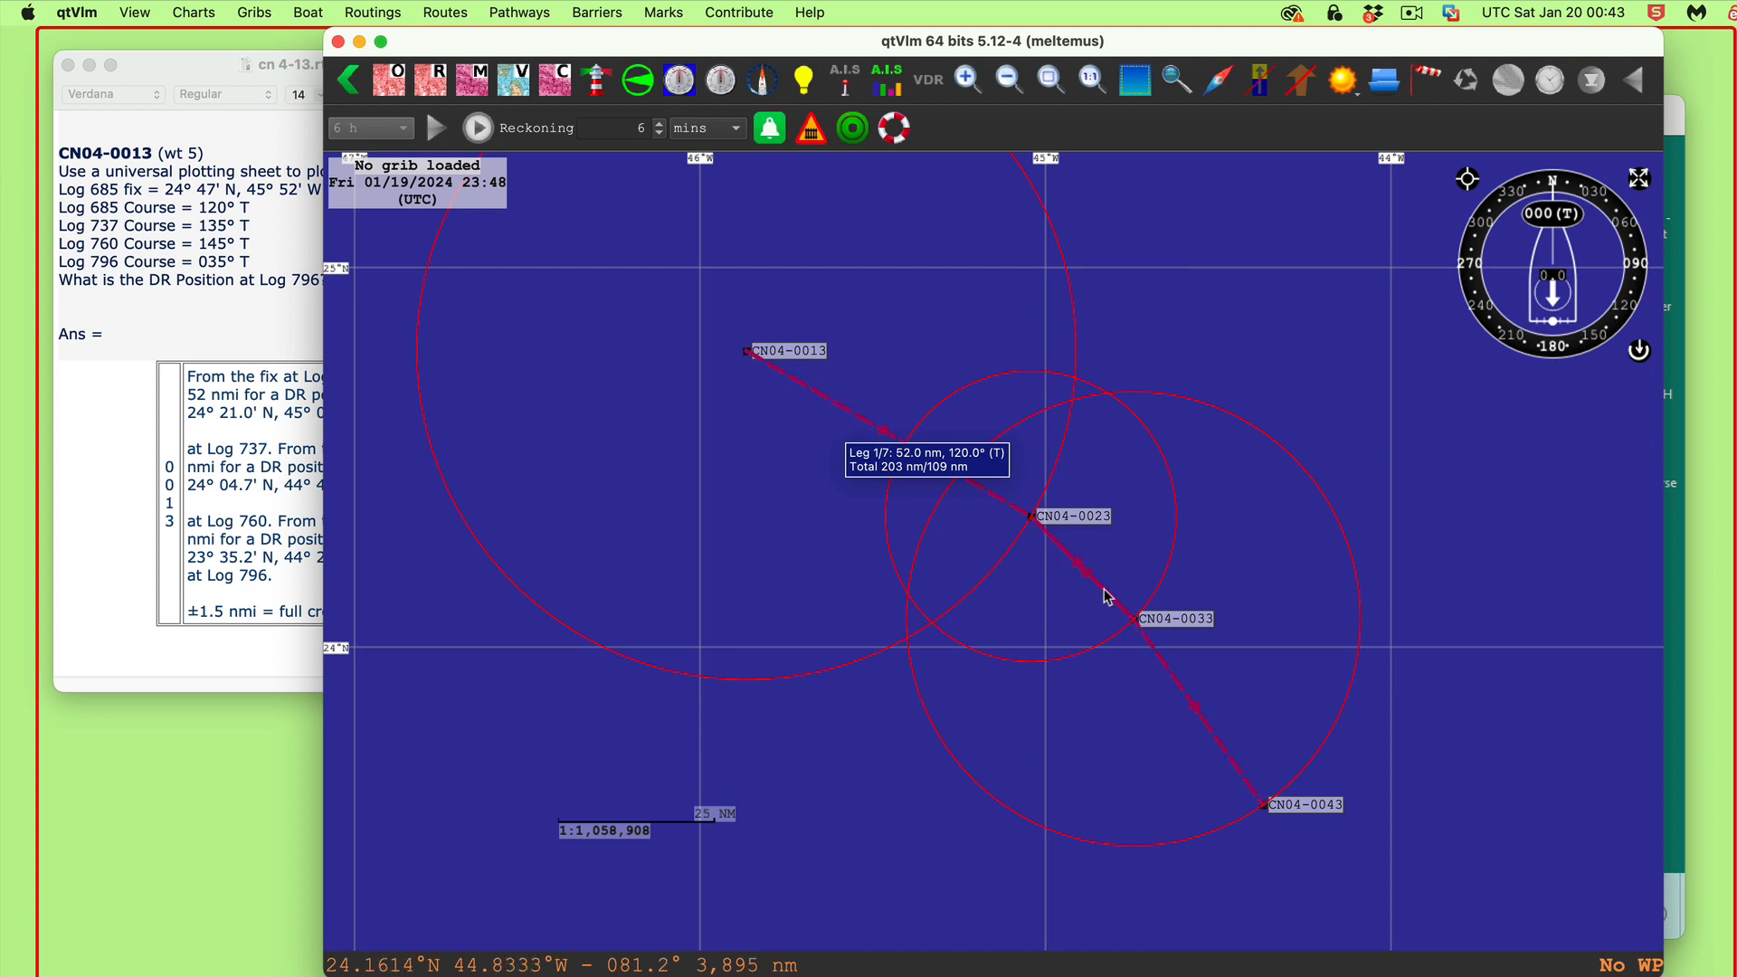
pyautogui.moveTo(1109, 598)
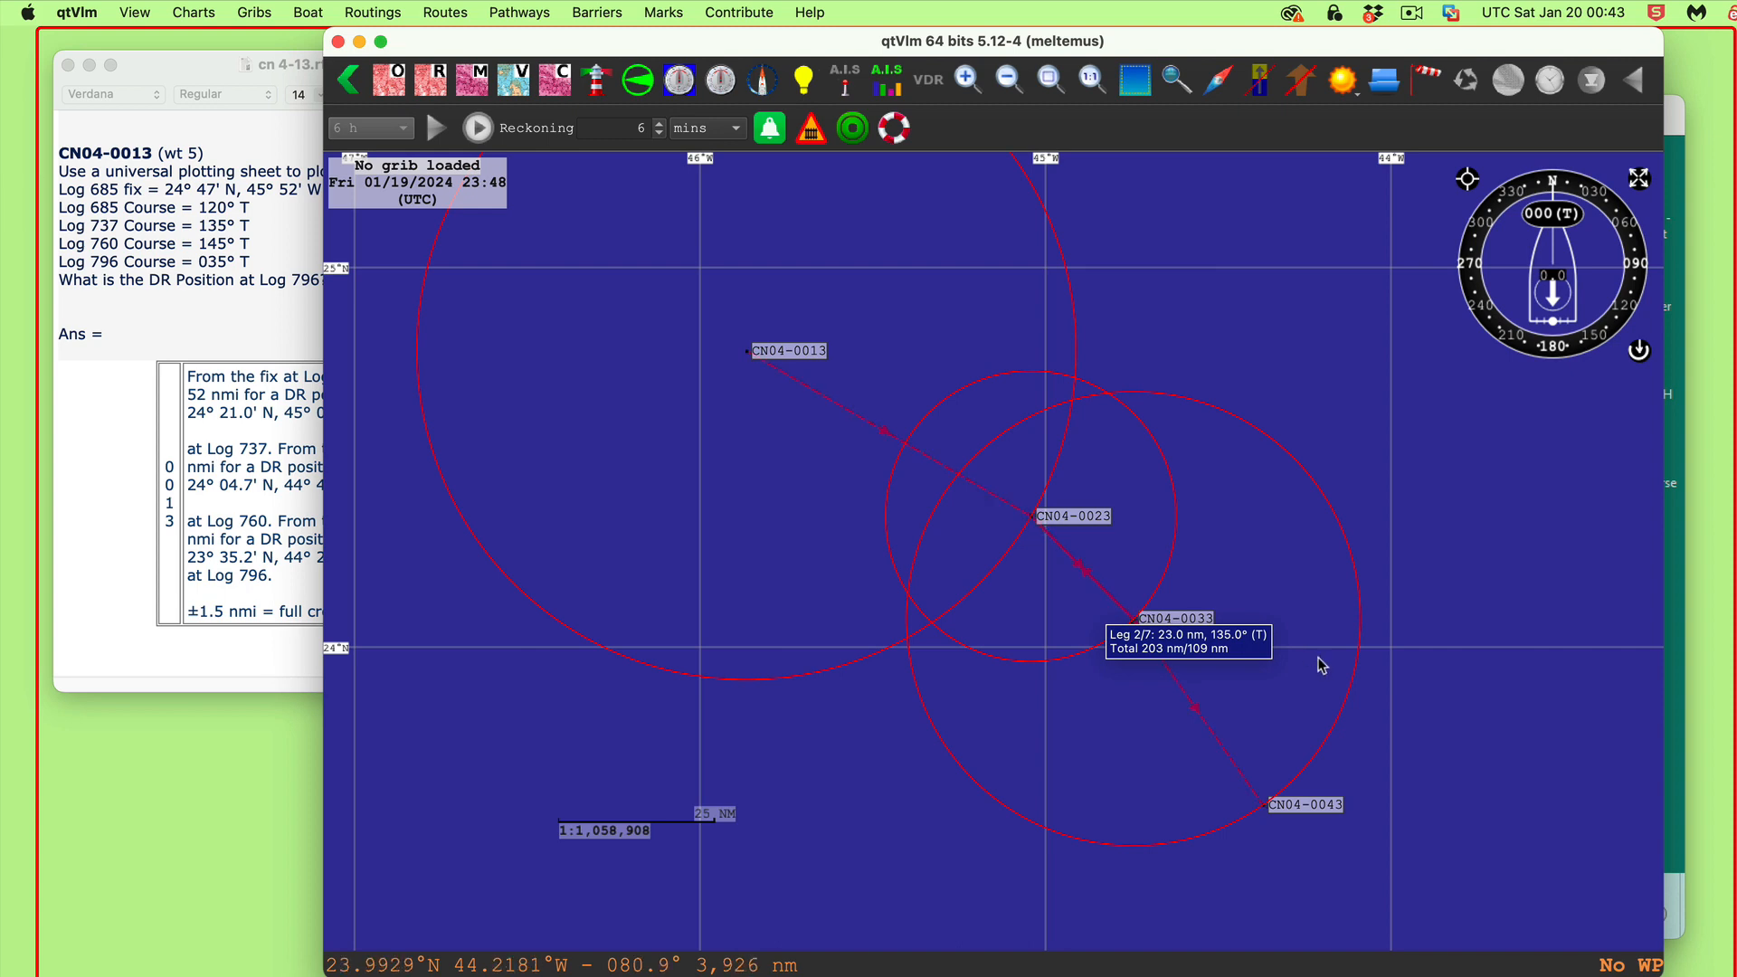
pyautogui.moveTo(1221, 749)
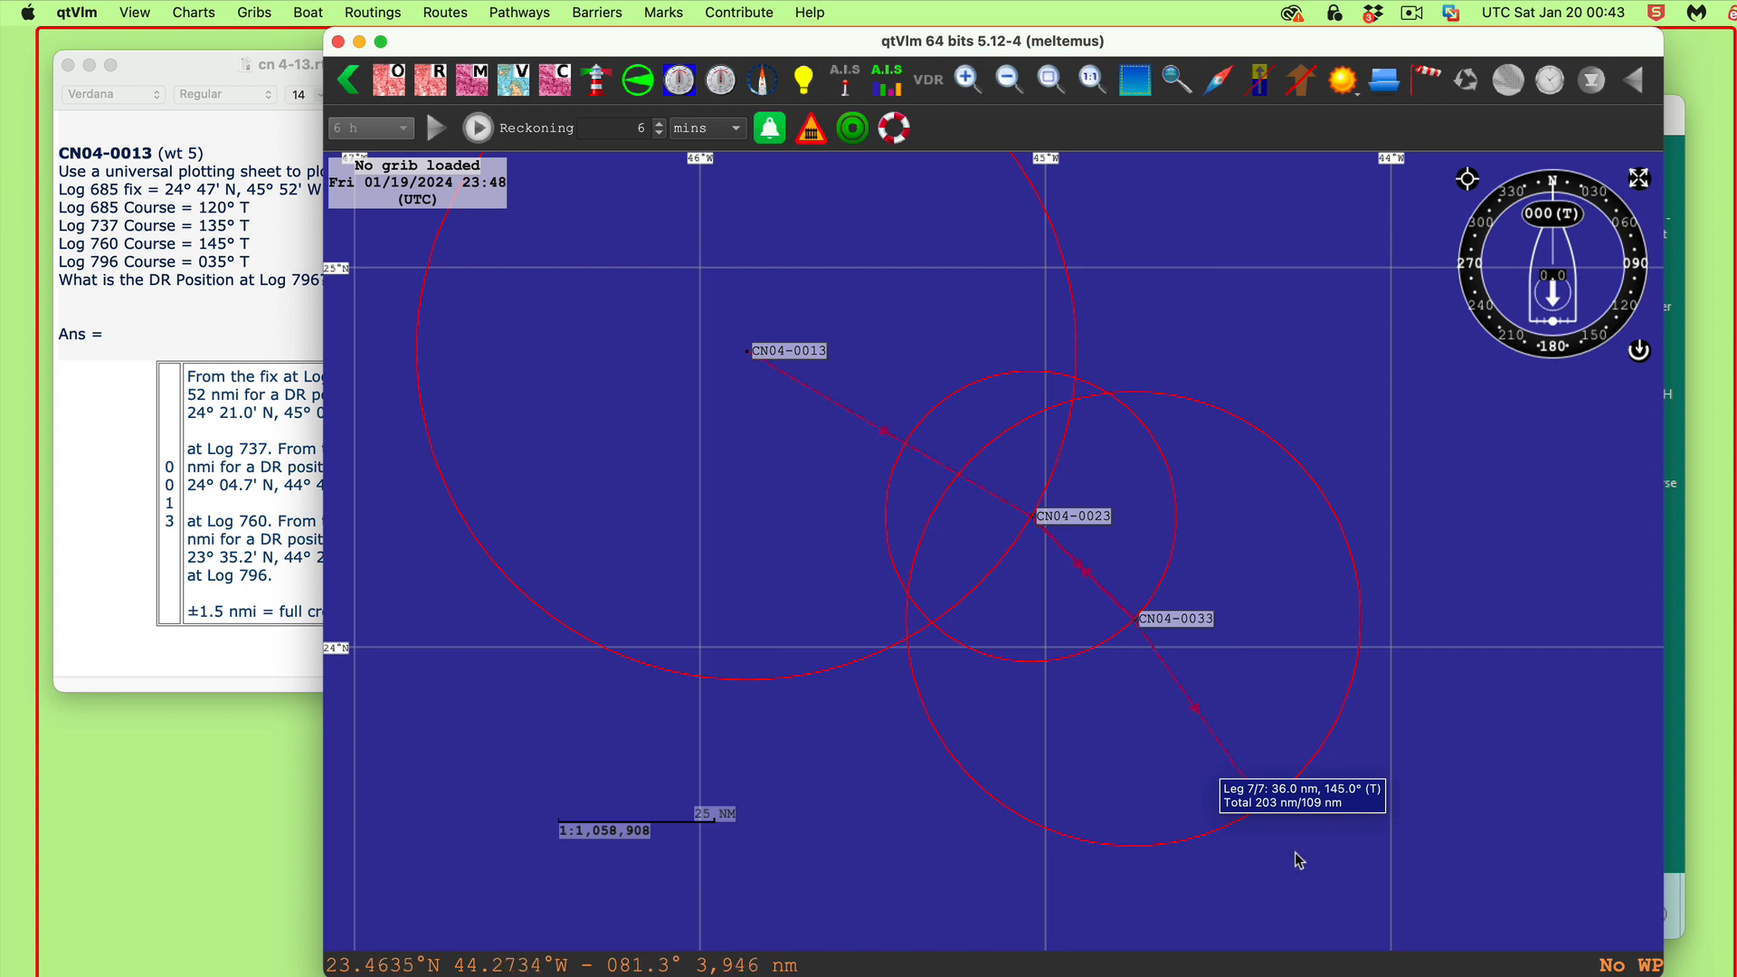
# - Open the properties of mark CN04-0043 and compare its latitude and longitude with the written answer for log 796
pyautogui.rightClick(1316, 813)
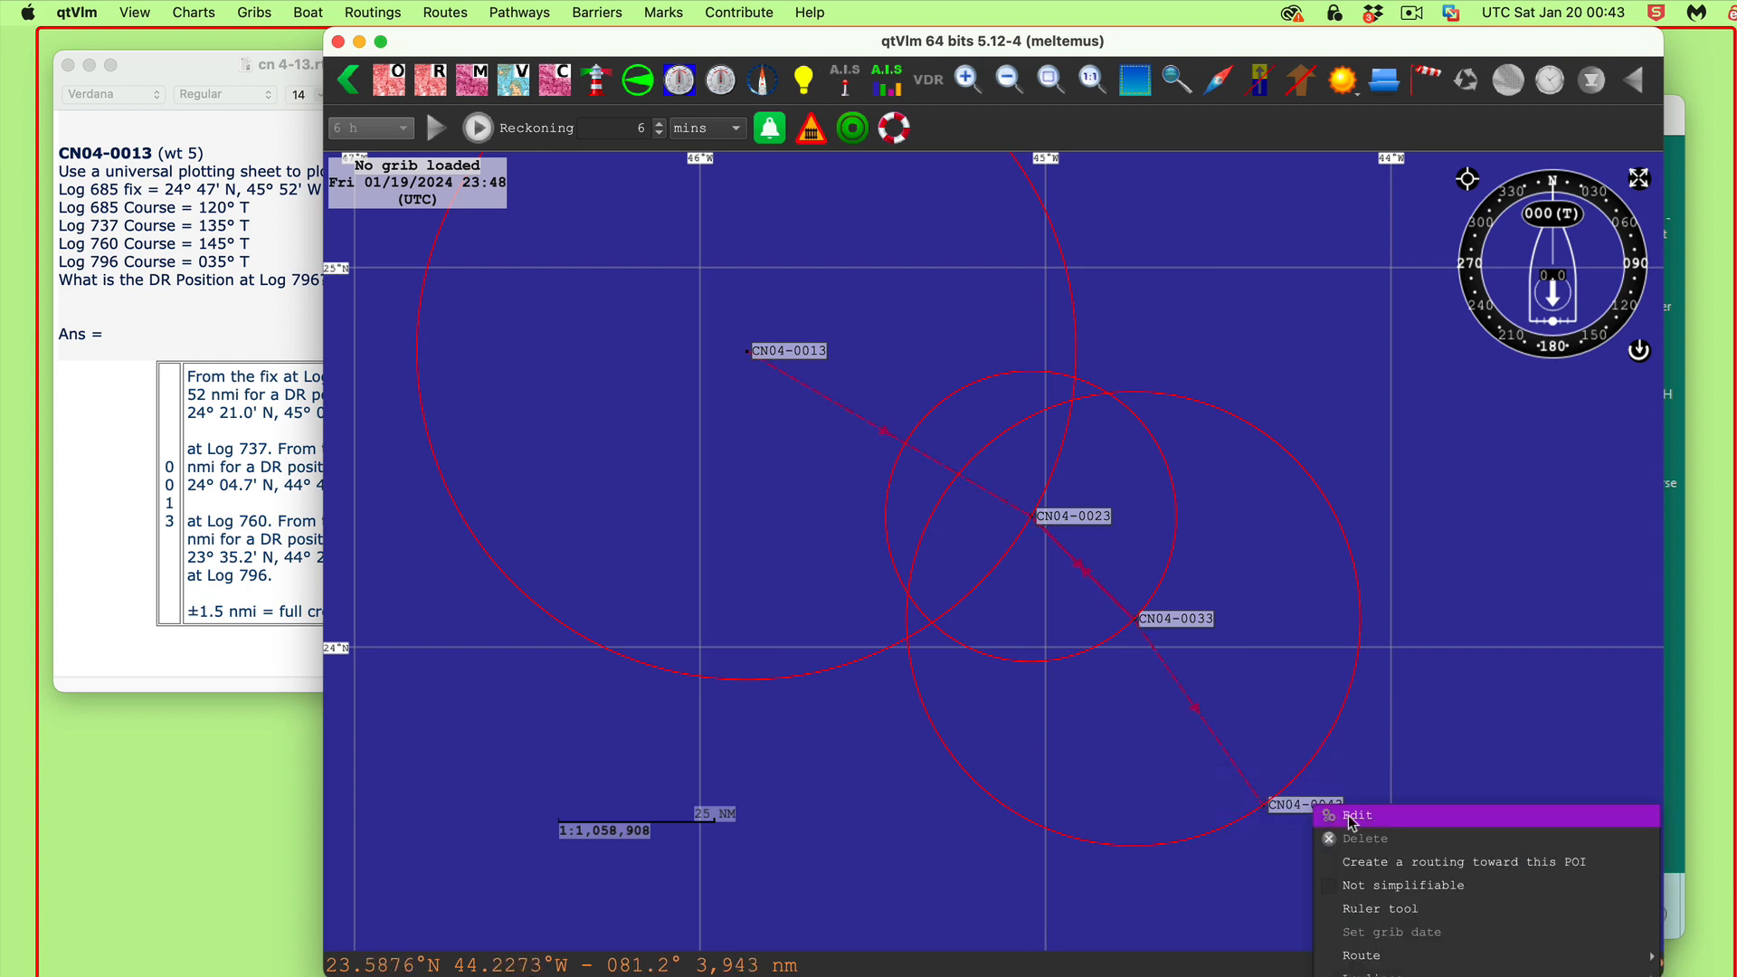
pyautogui.click(1327, 816)
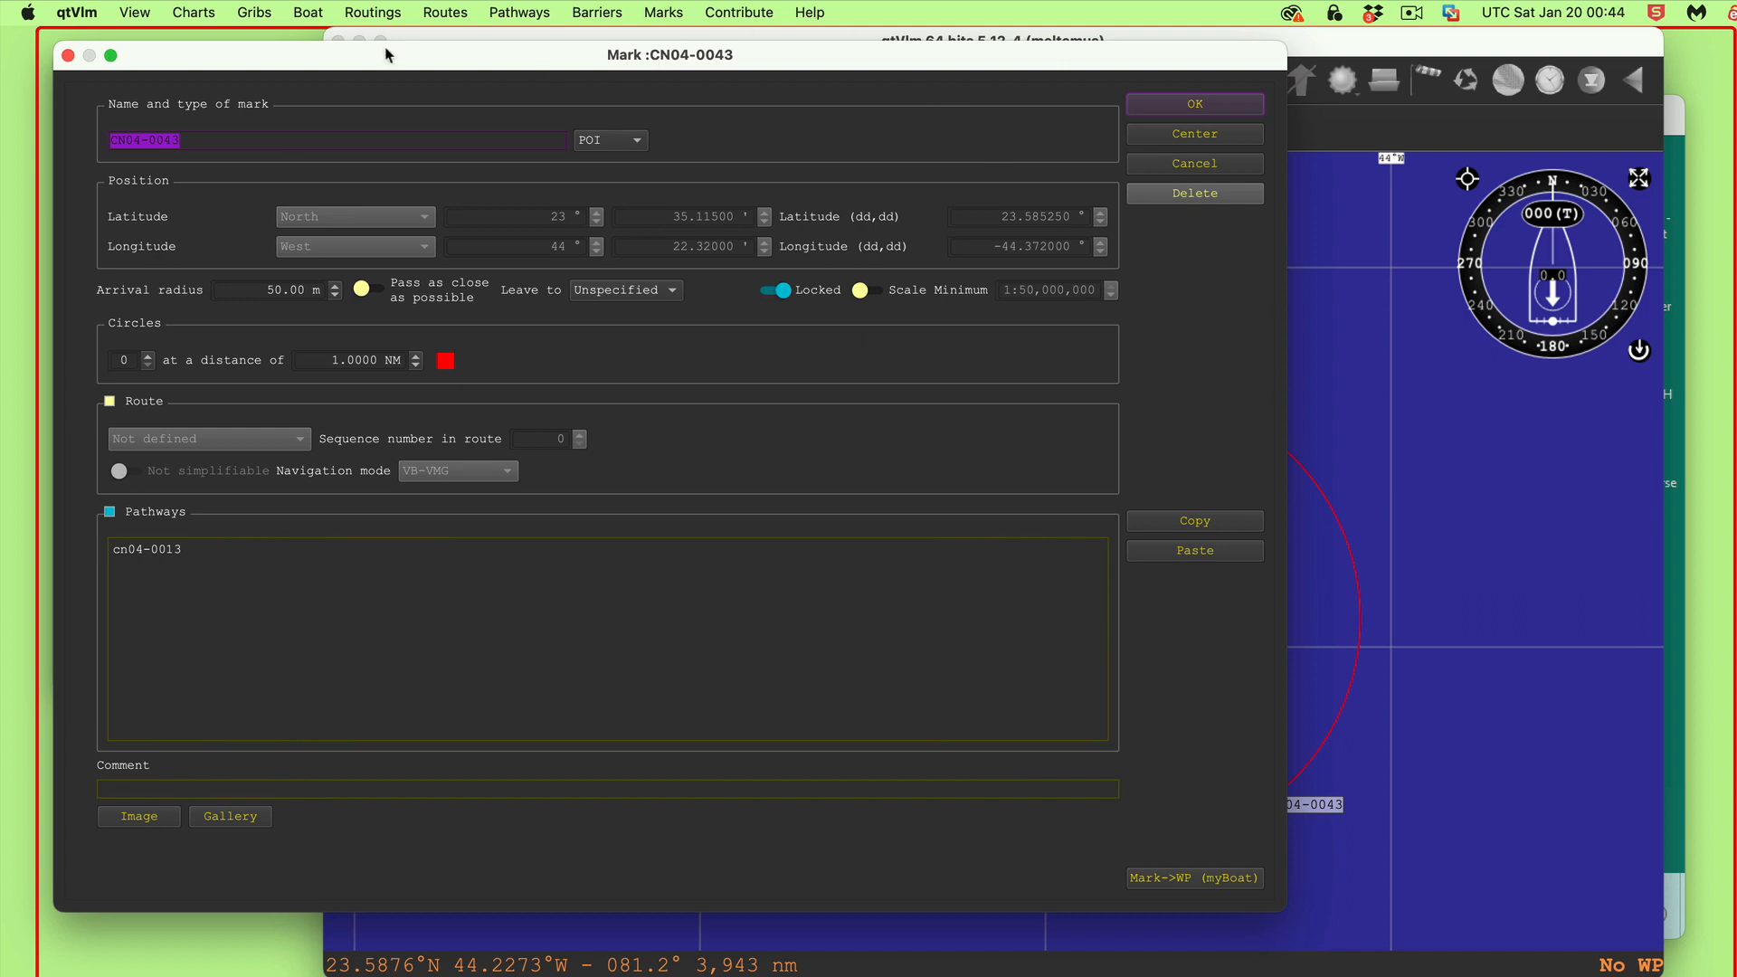
pyautogui.moveTo(751, 55); pyautogui.dragTo(1109, 105)
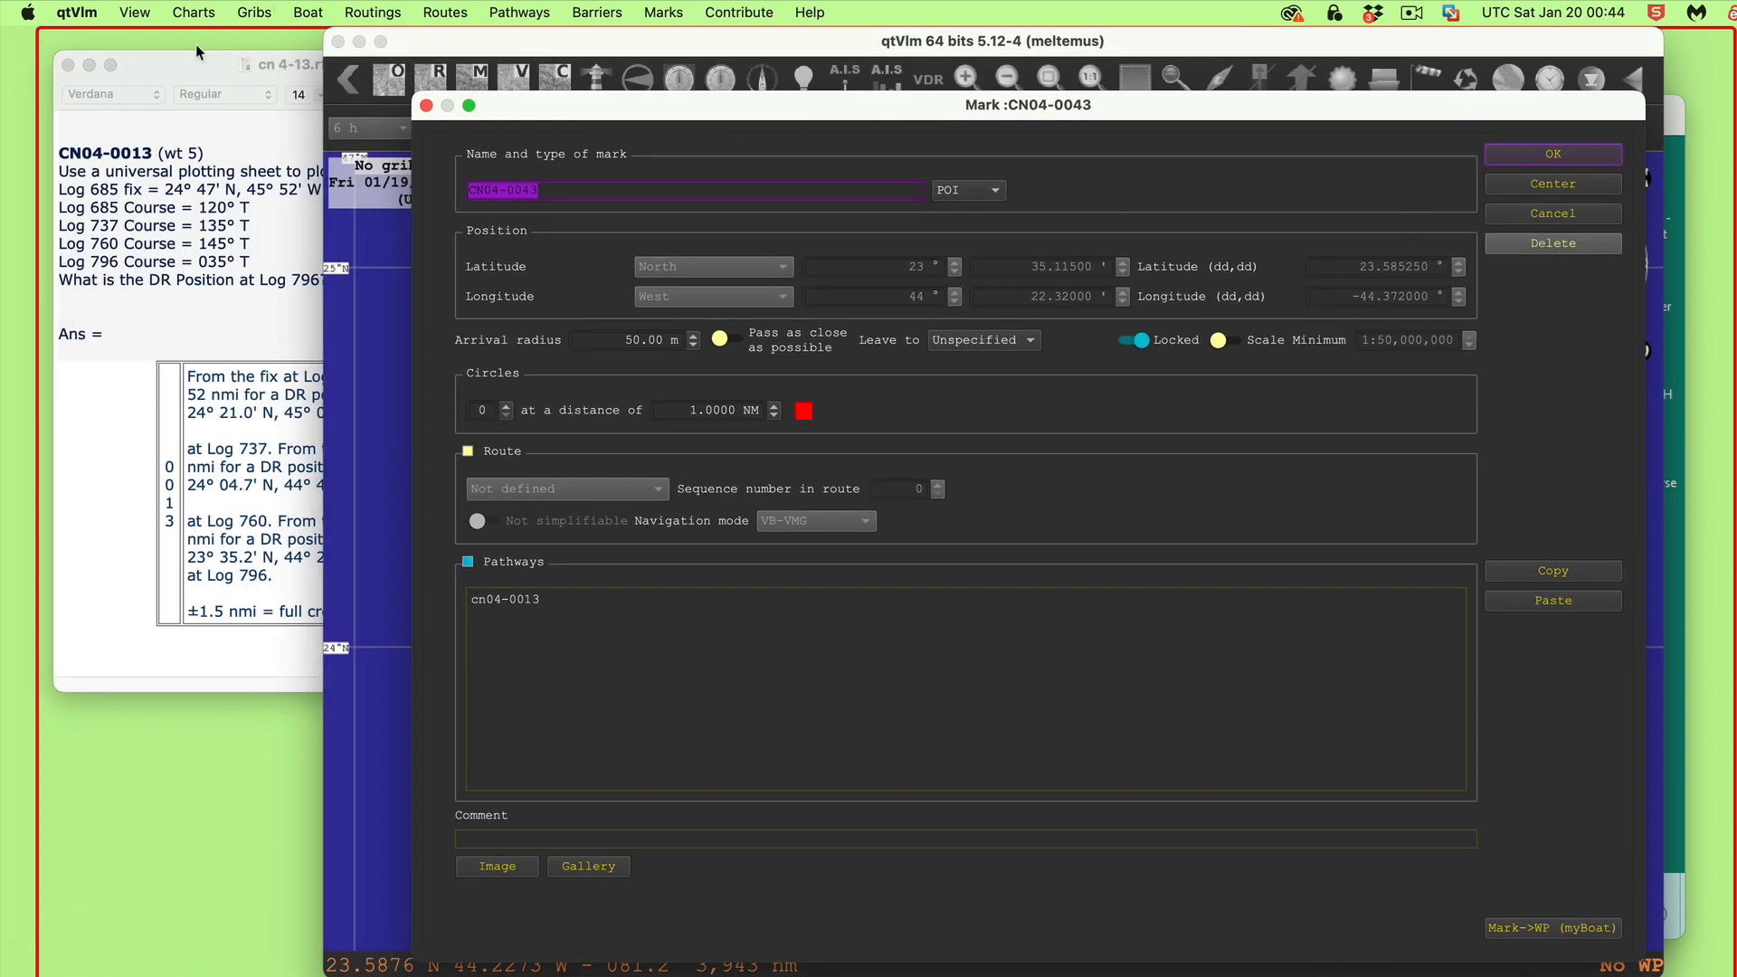
pyautogui.moveTo(197, 52); pyautogui.dragTo(295, 55)
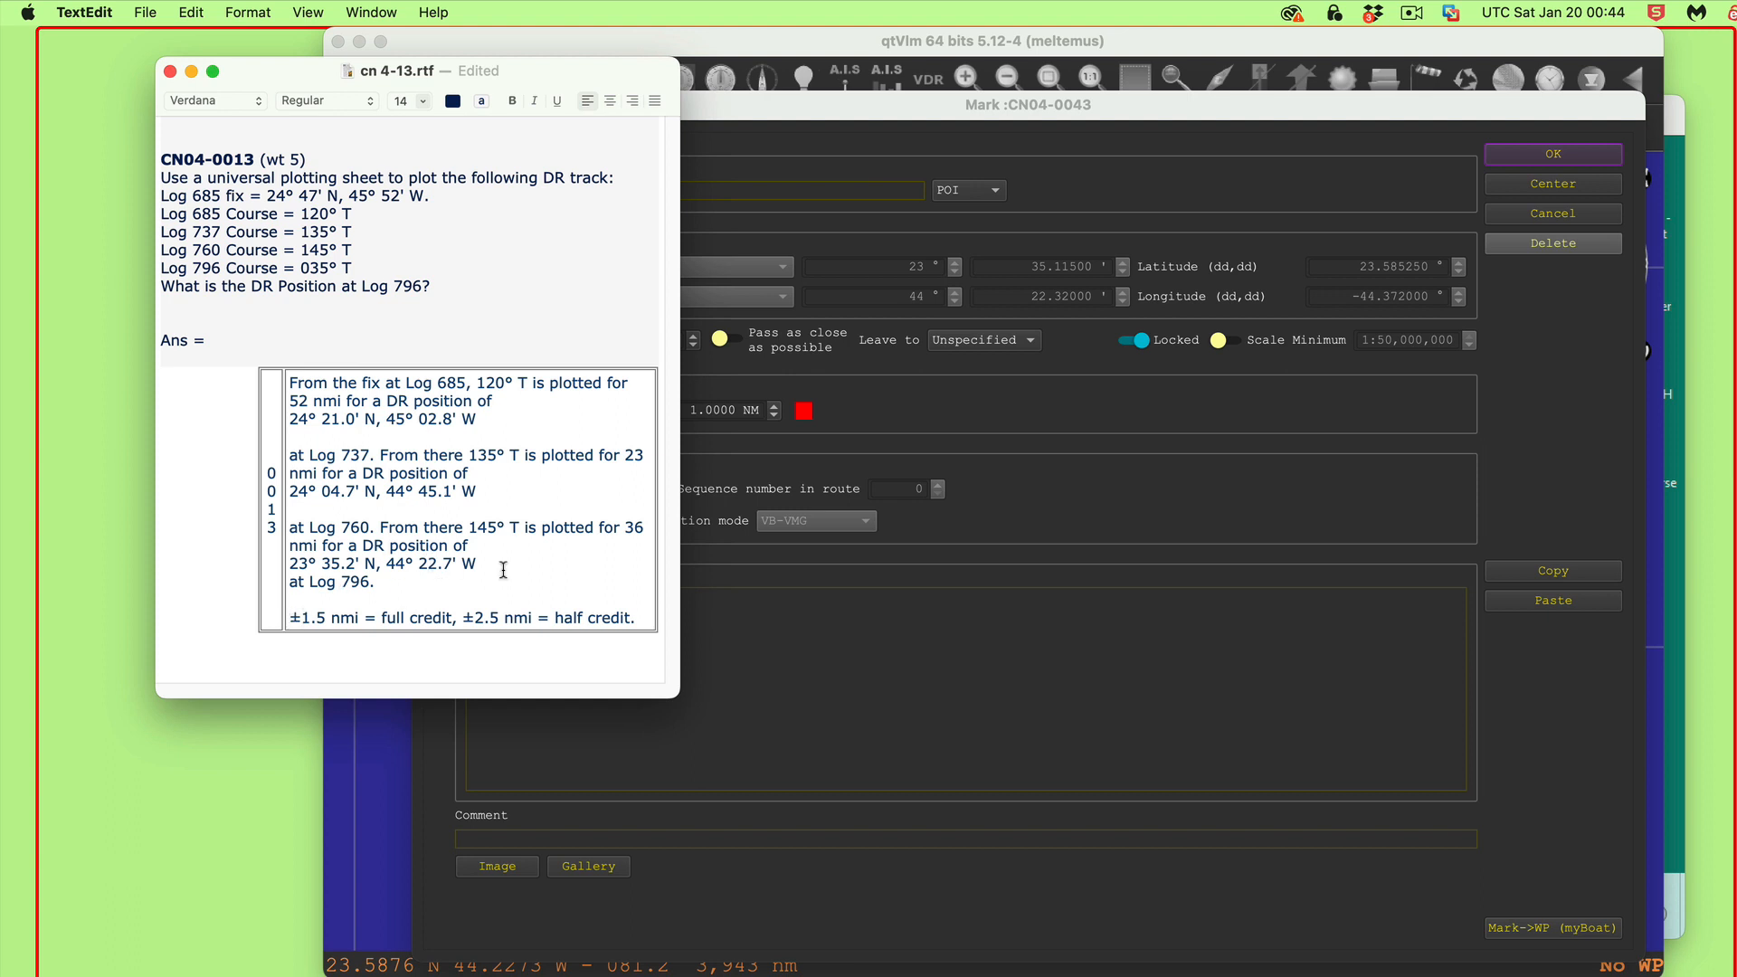
pyautogui.moveTo(568, 82); pyautogui.dragTo(370, 281)
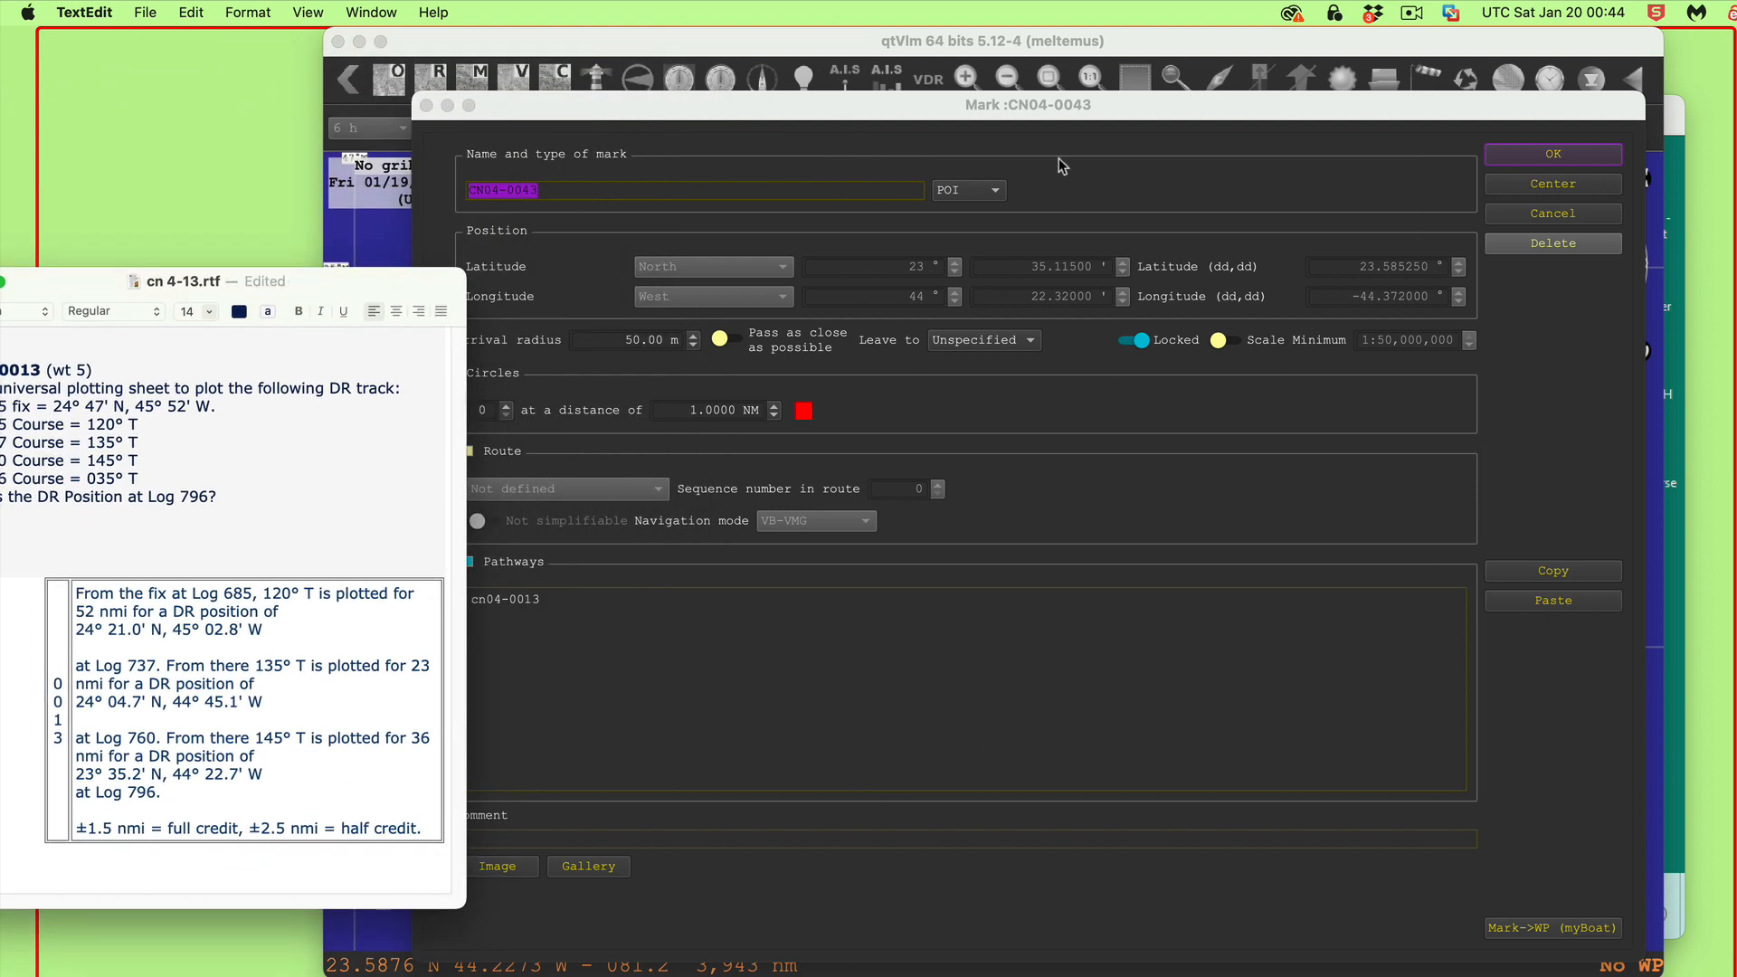
pyautogui.moveTo(1217, 116); pyautogui.dragTo(1123, 225)
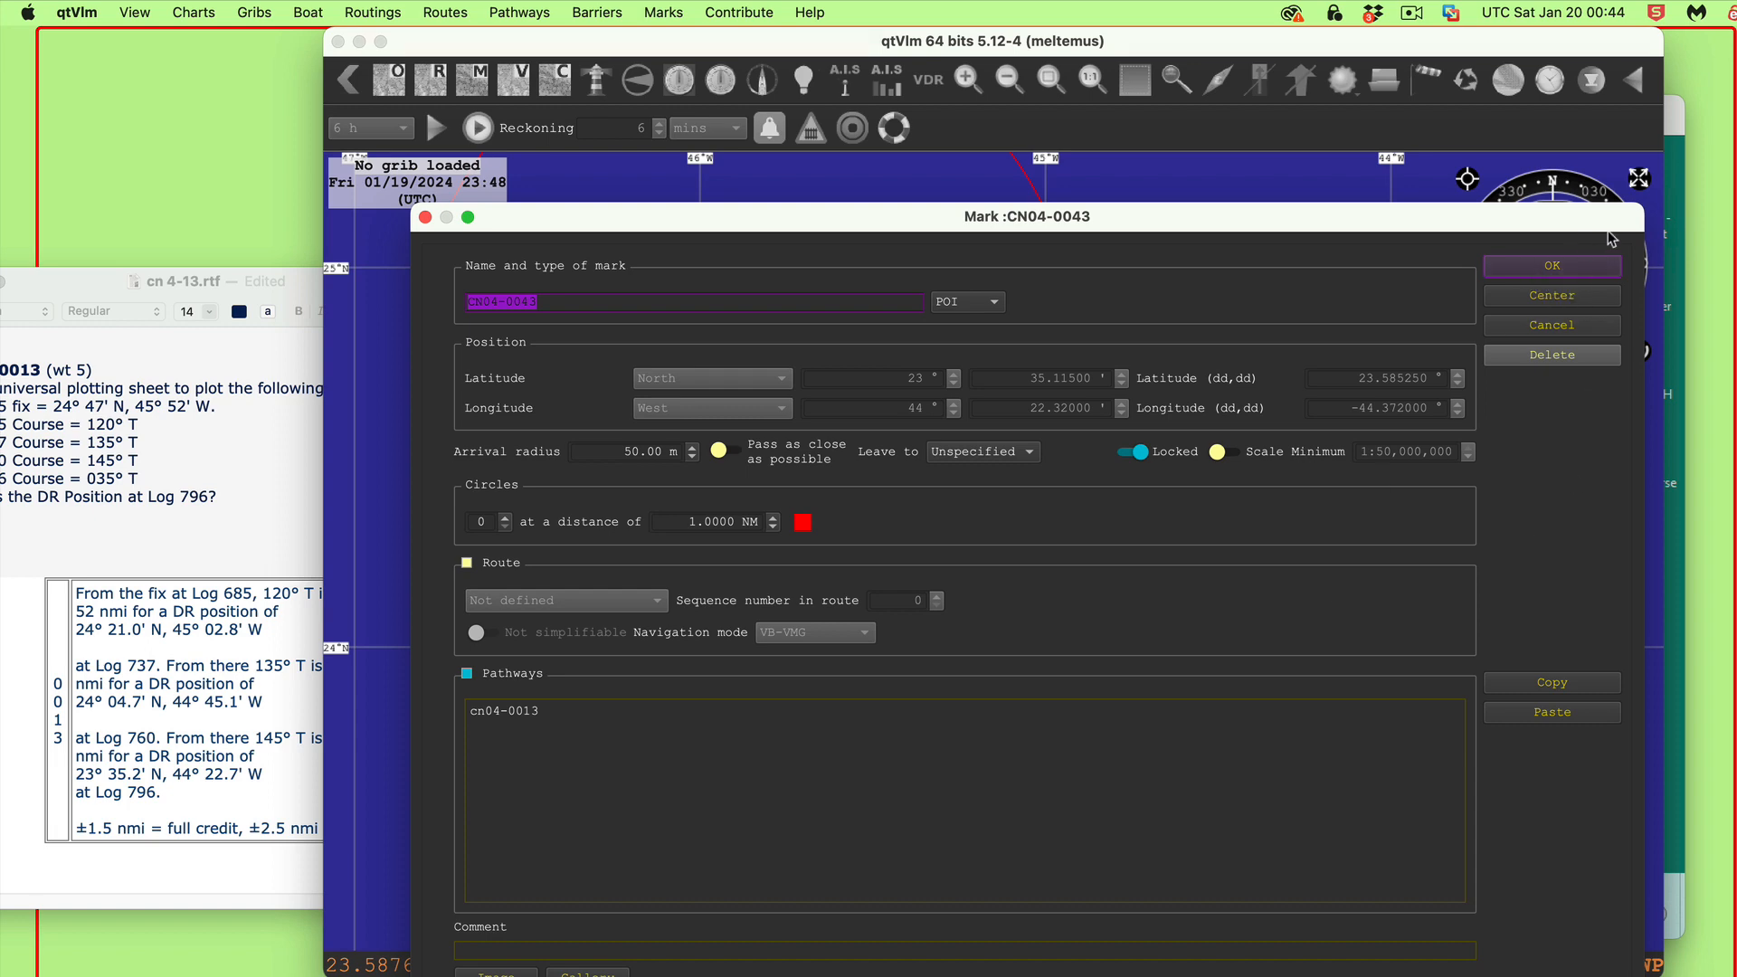
pyautogui.click(1558, 273)
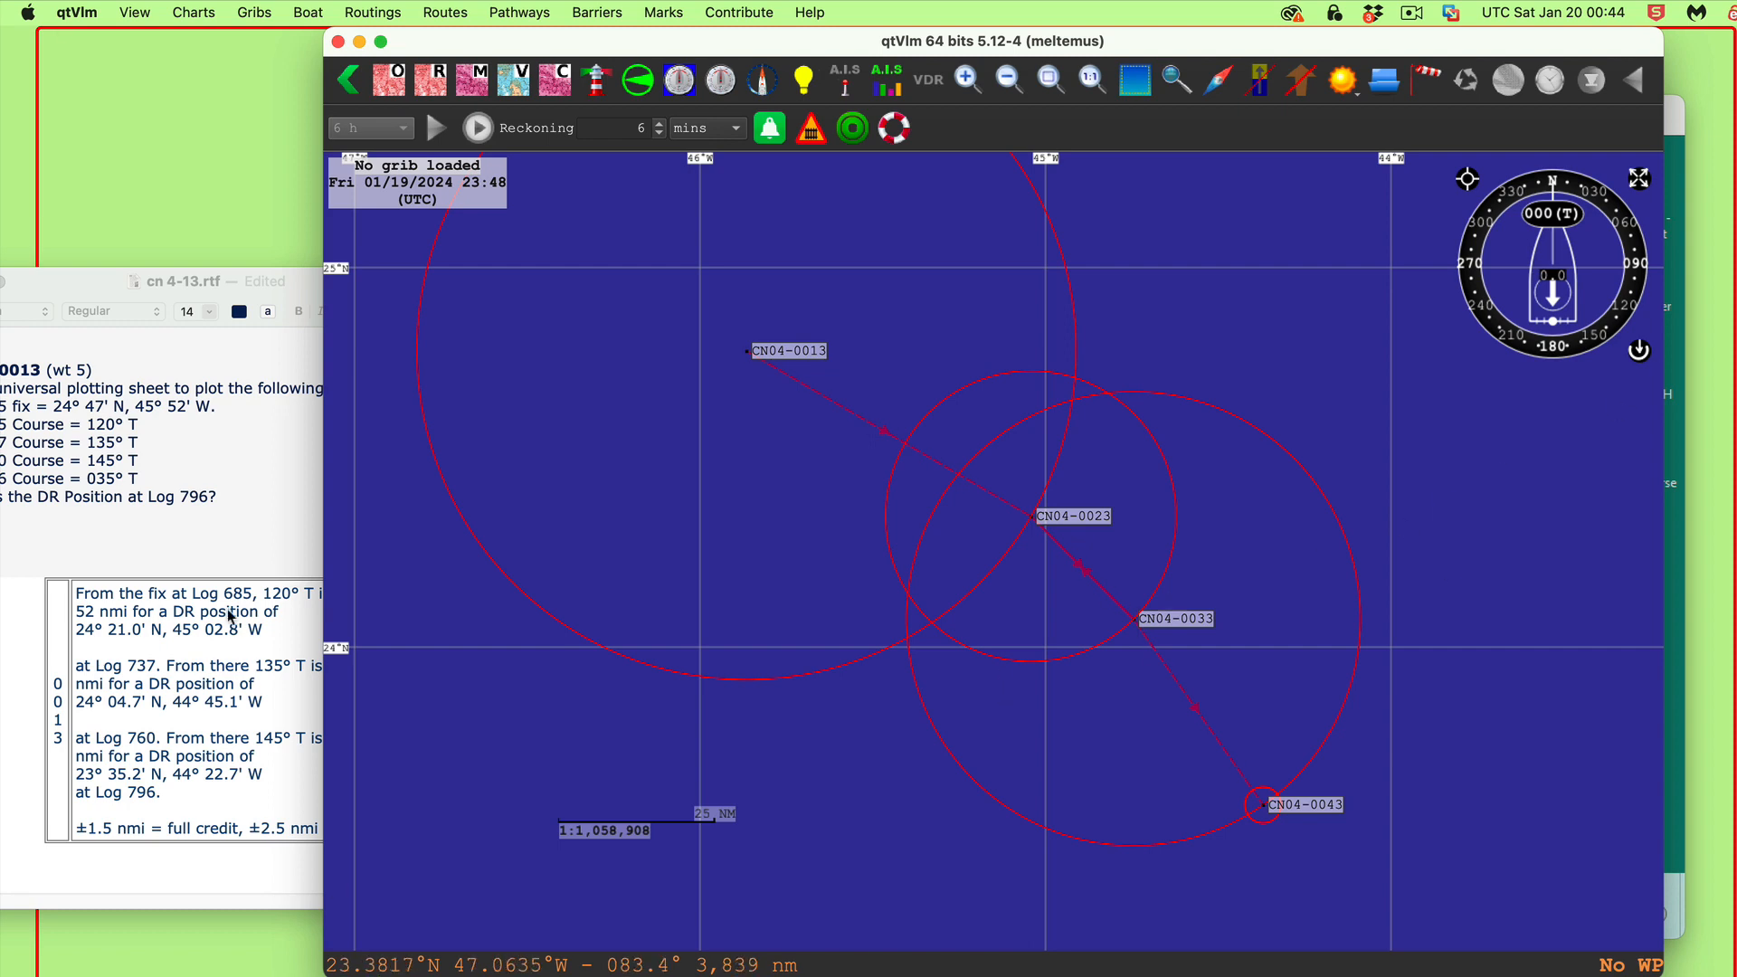
# - Create a new pathway with four POIs running down the chart east of the plotted track, and move its second POI southwest
pyautogui.click(521, 12)
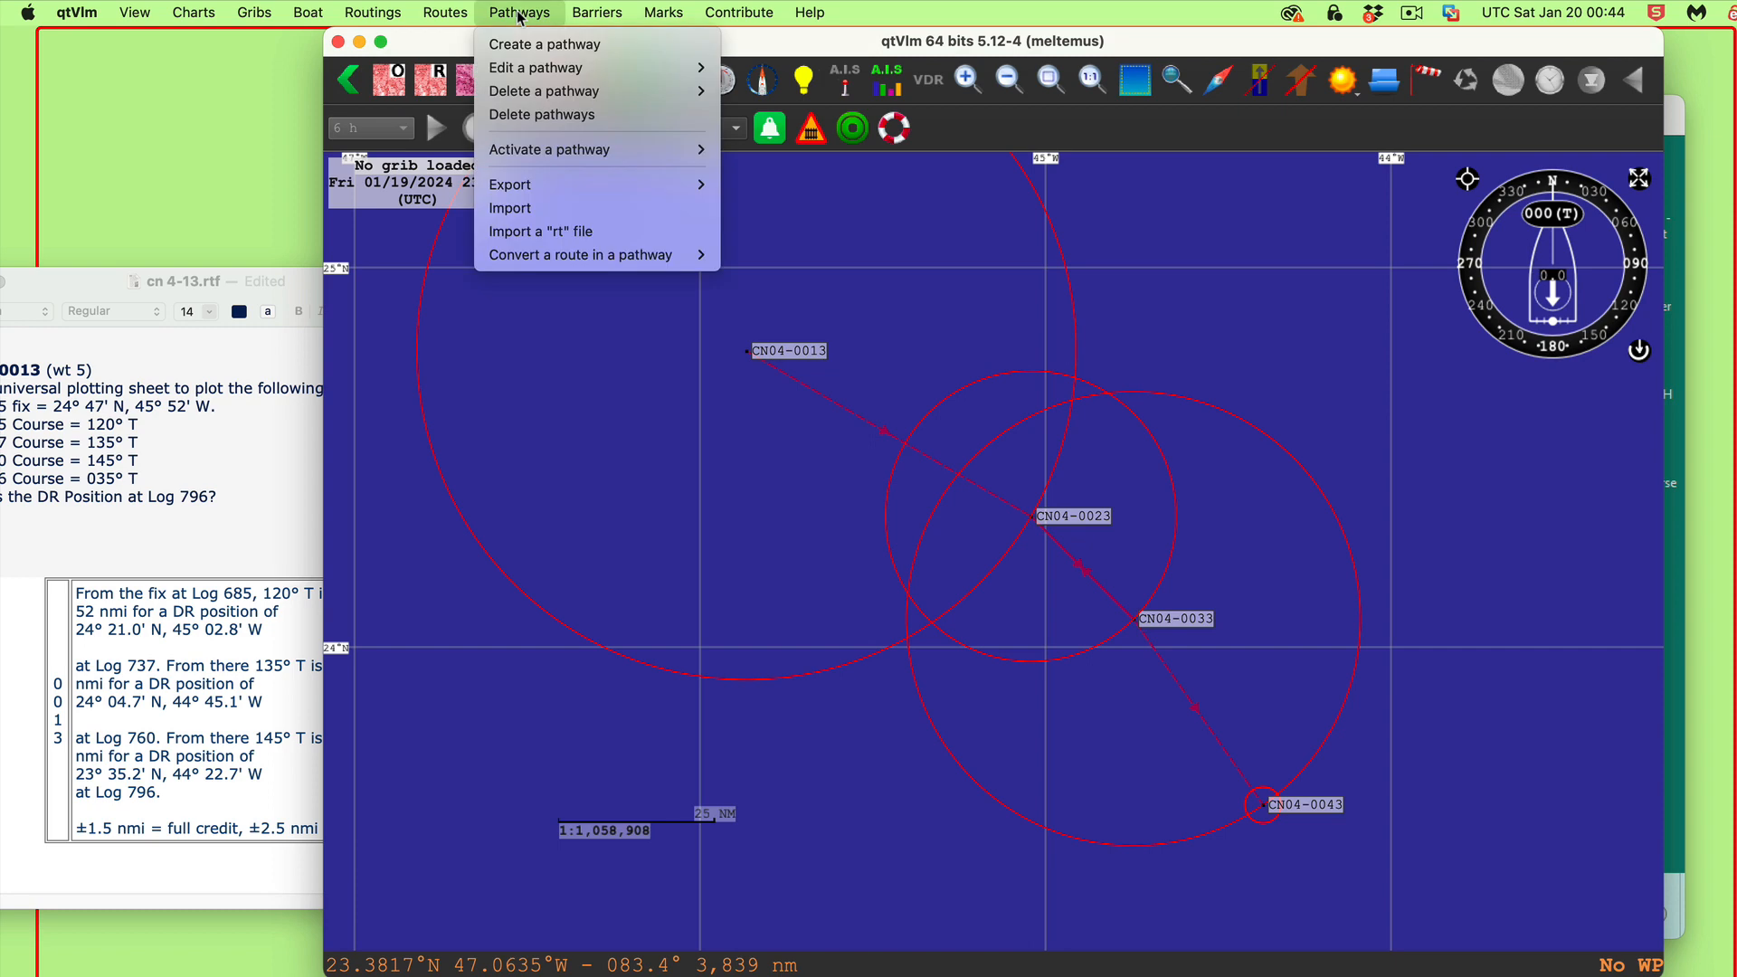
pyautogui.click(538, 43)
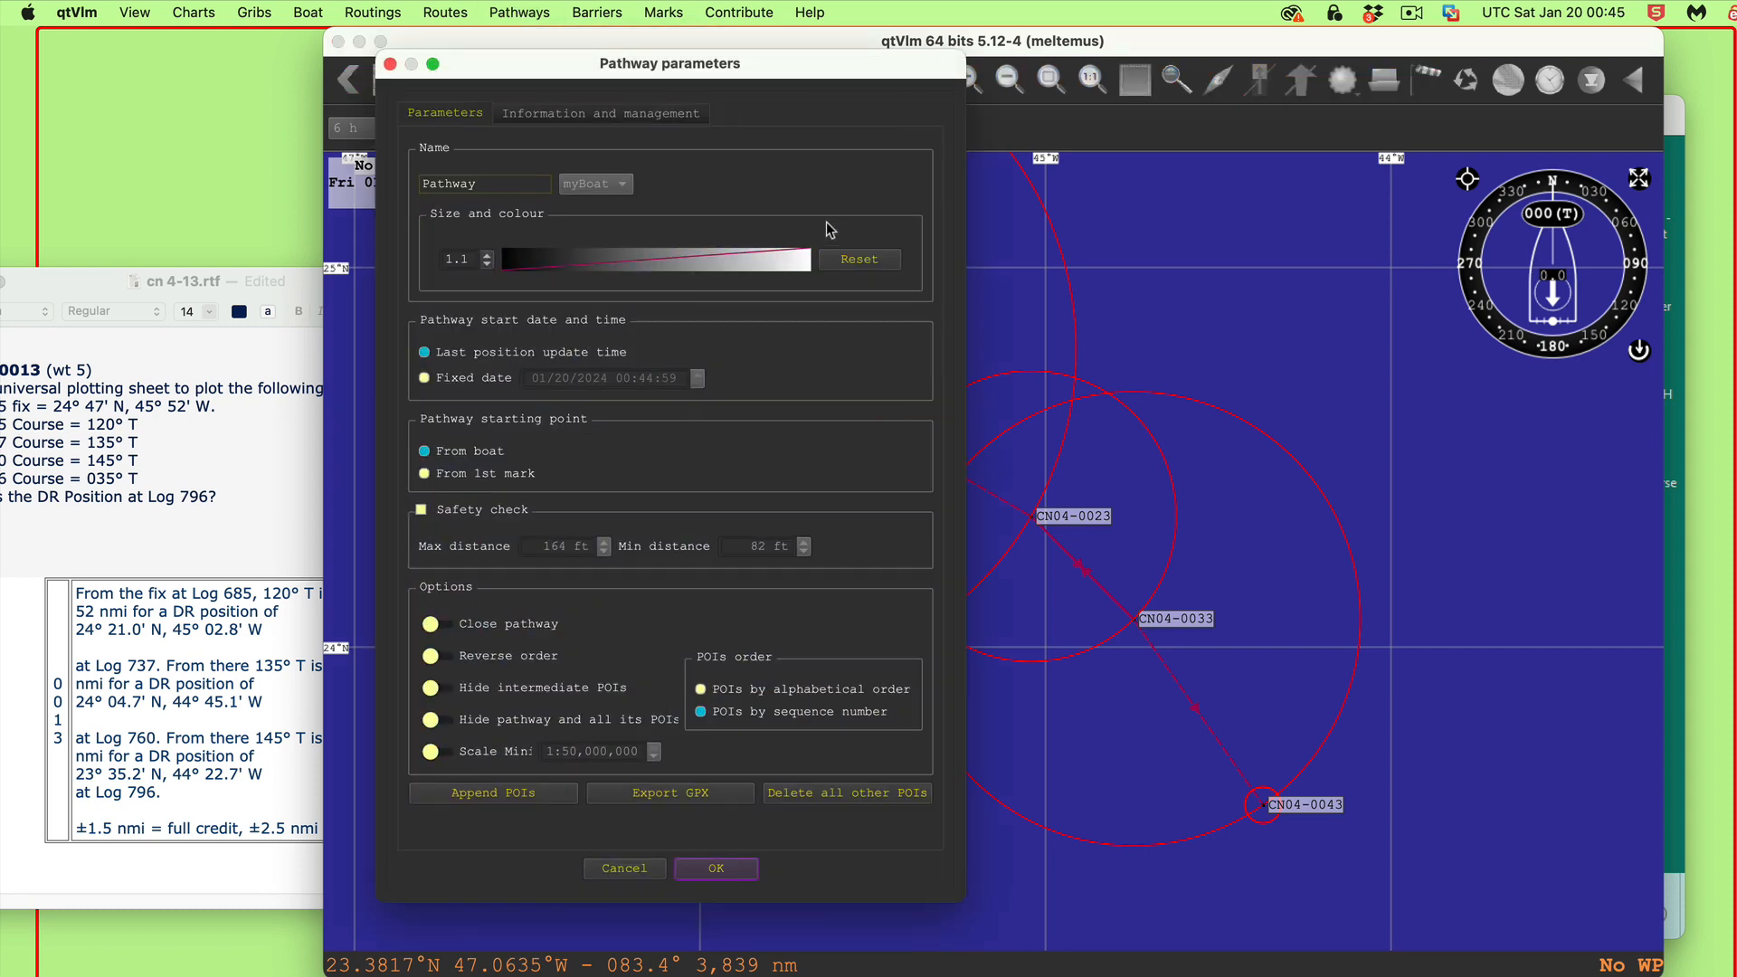
pyautogui.click(497, 801)
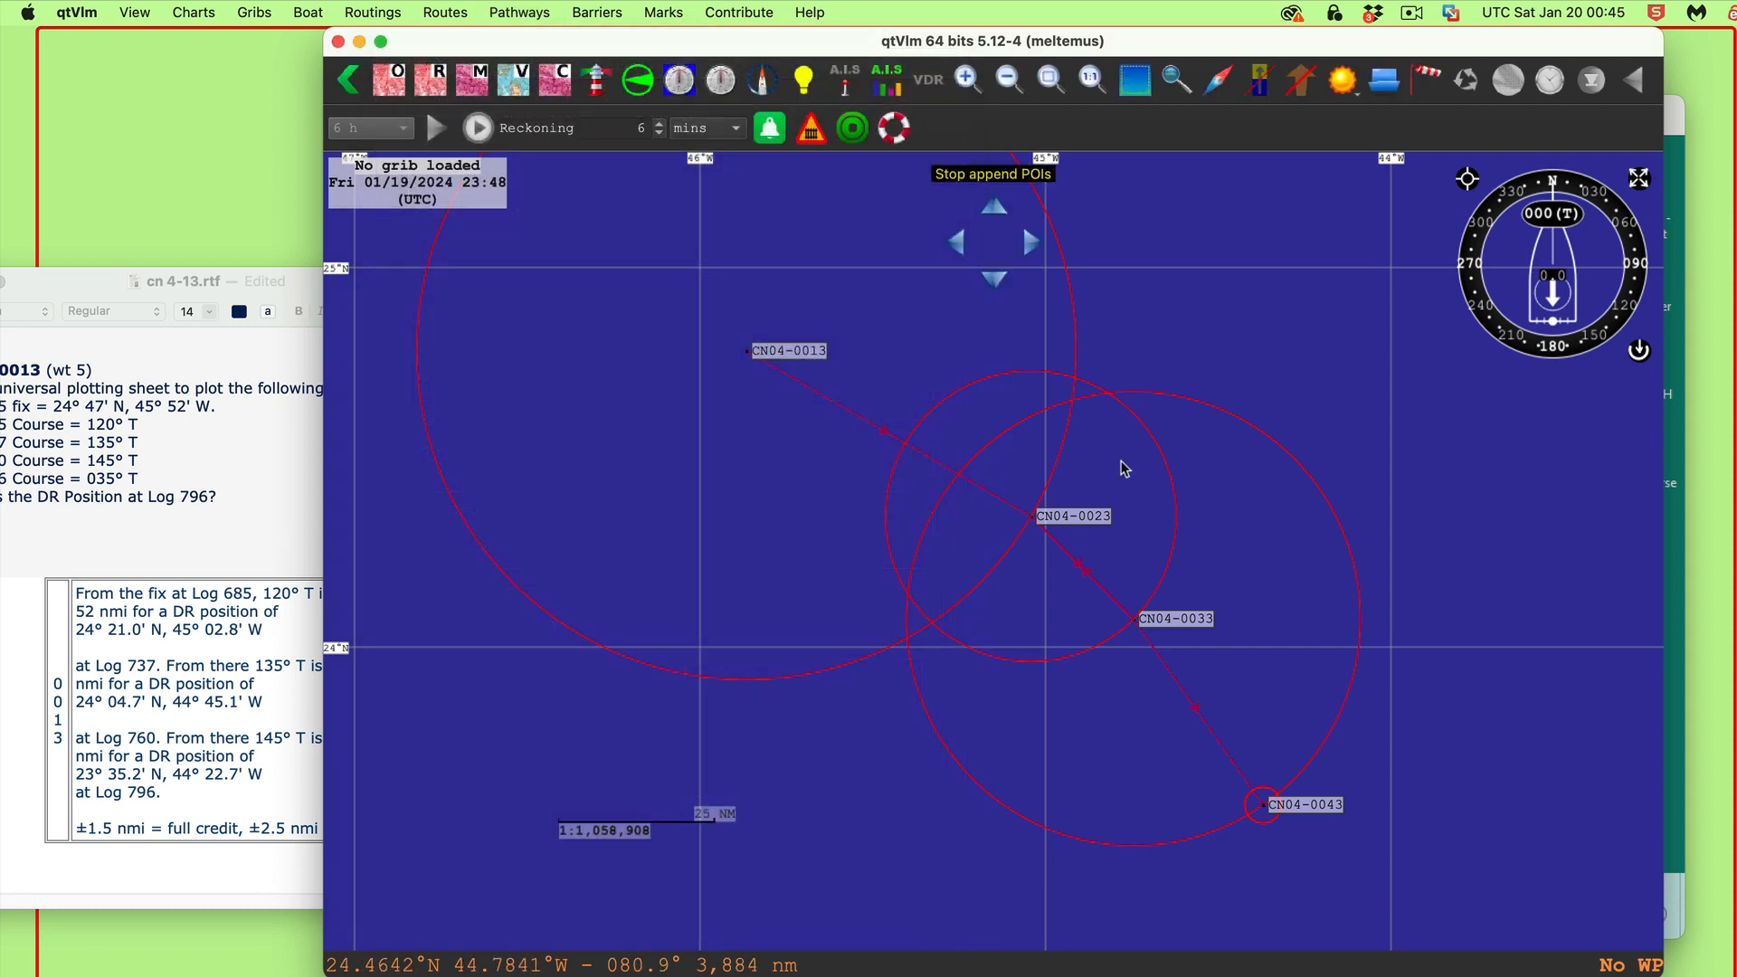
pyautogui.click(1190, 334)
pyautogui.click(1366, 391)
pyautogui.click(1438, 554)
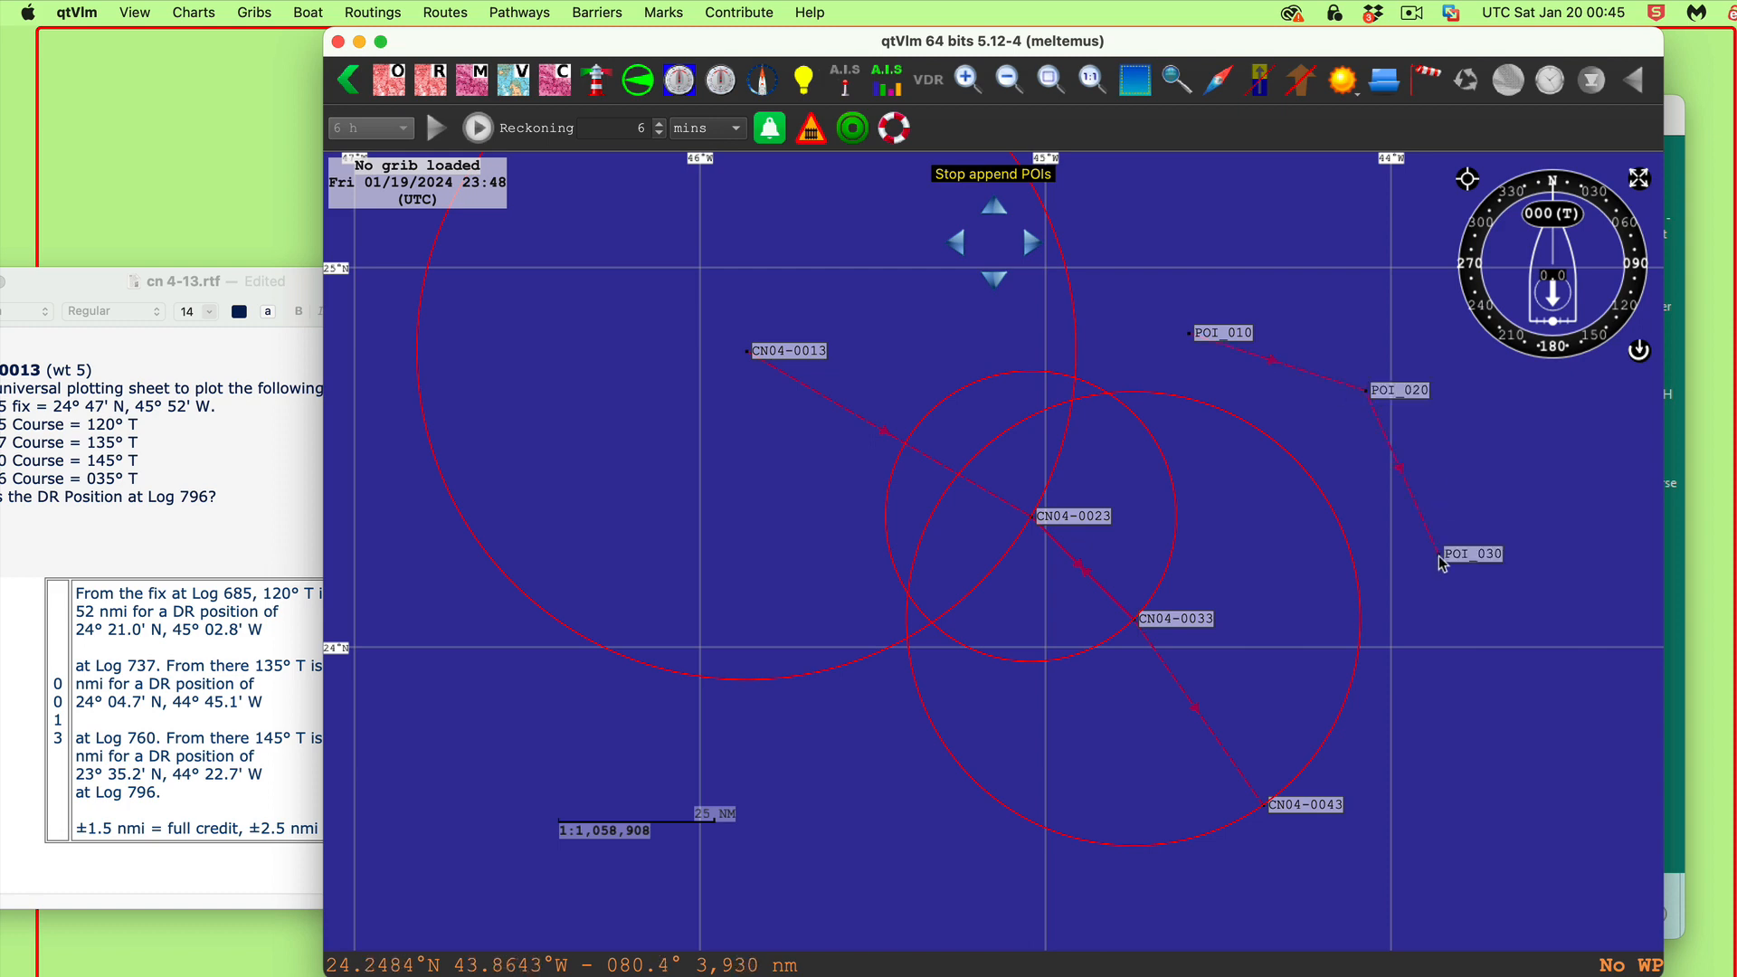
pyautogui.click(1429, 710)
pyautogui.press('Escape')
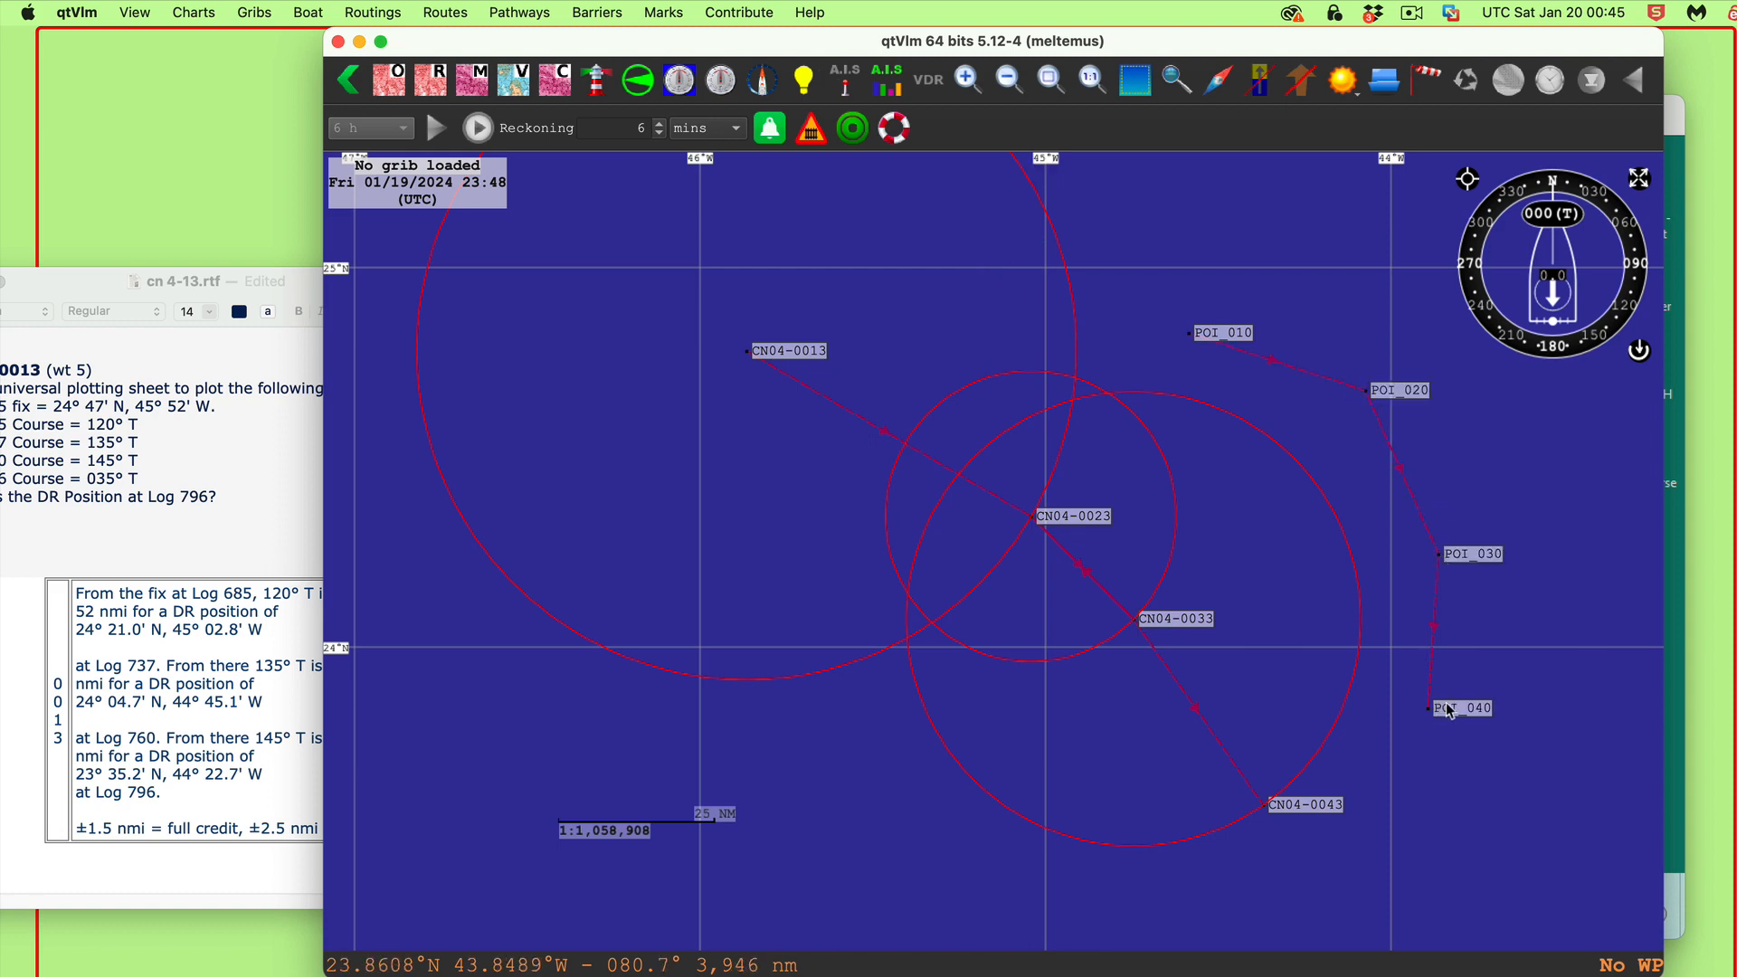
pyautogui.moveTo(1424, 398); pyautogui.dragTo(1386, 462)
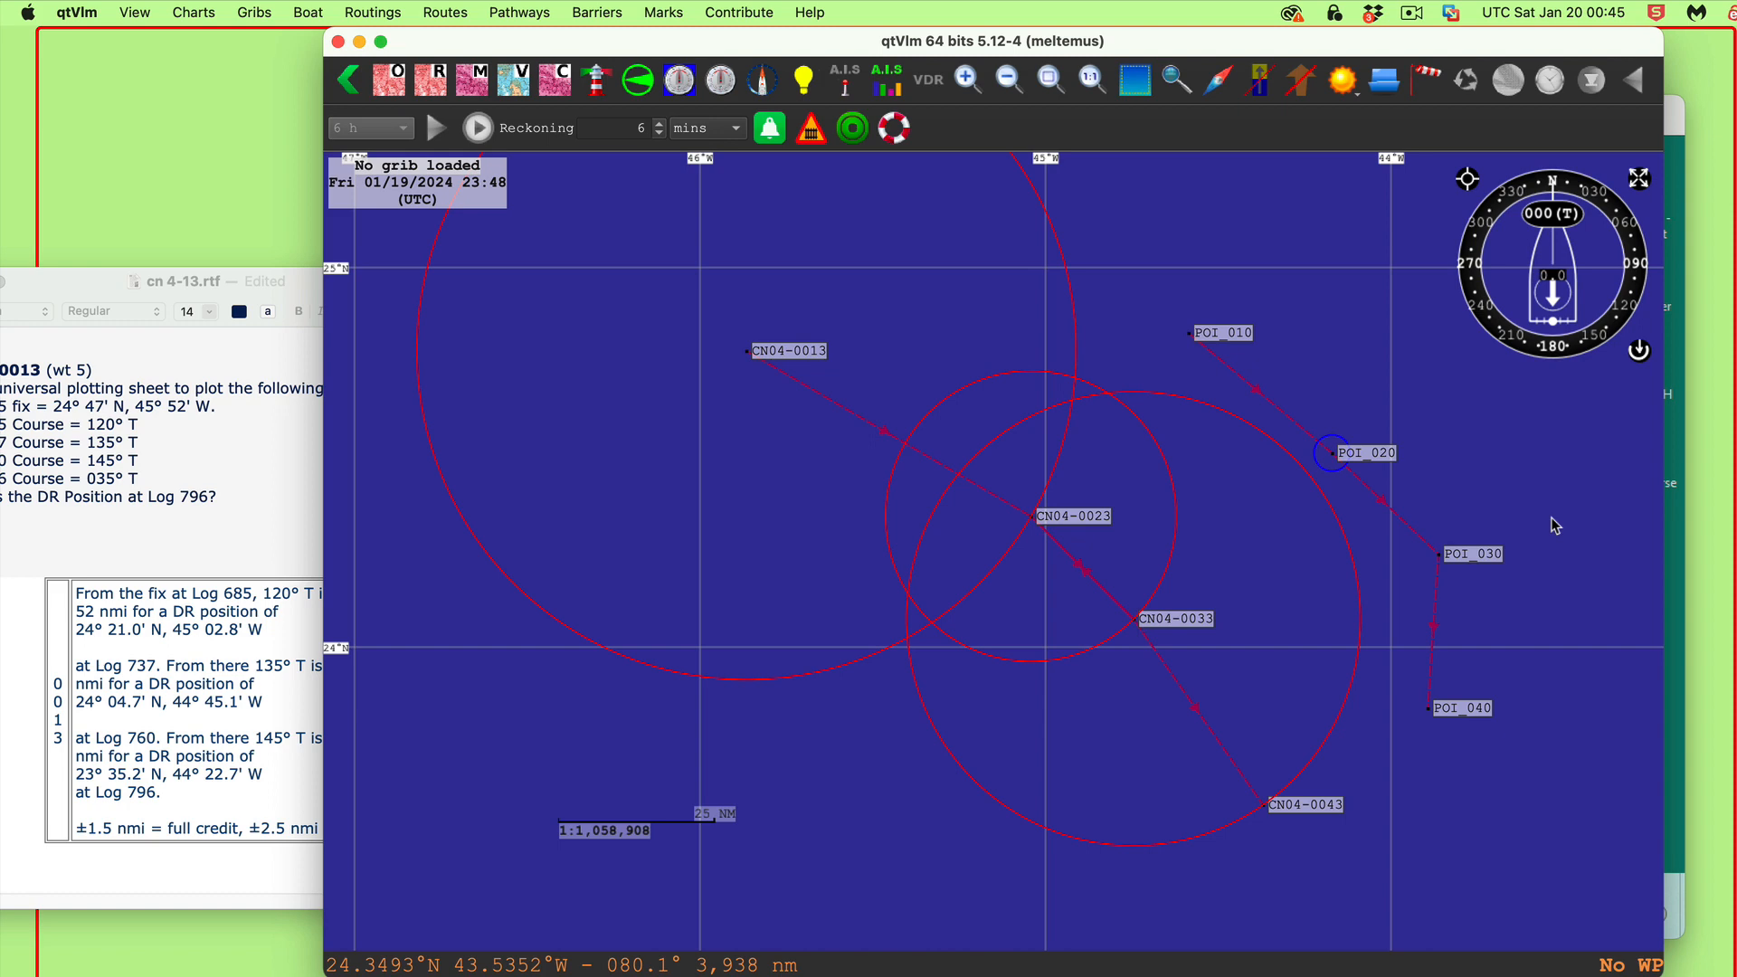
pyautogui.click(1411, 13)
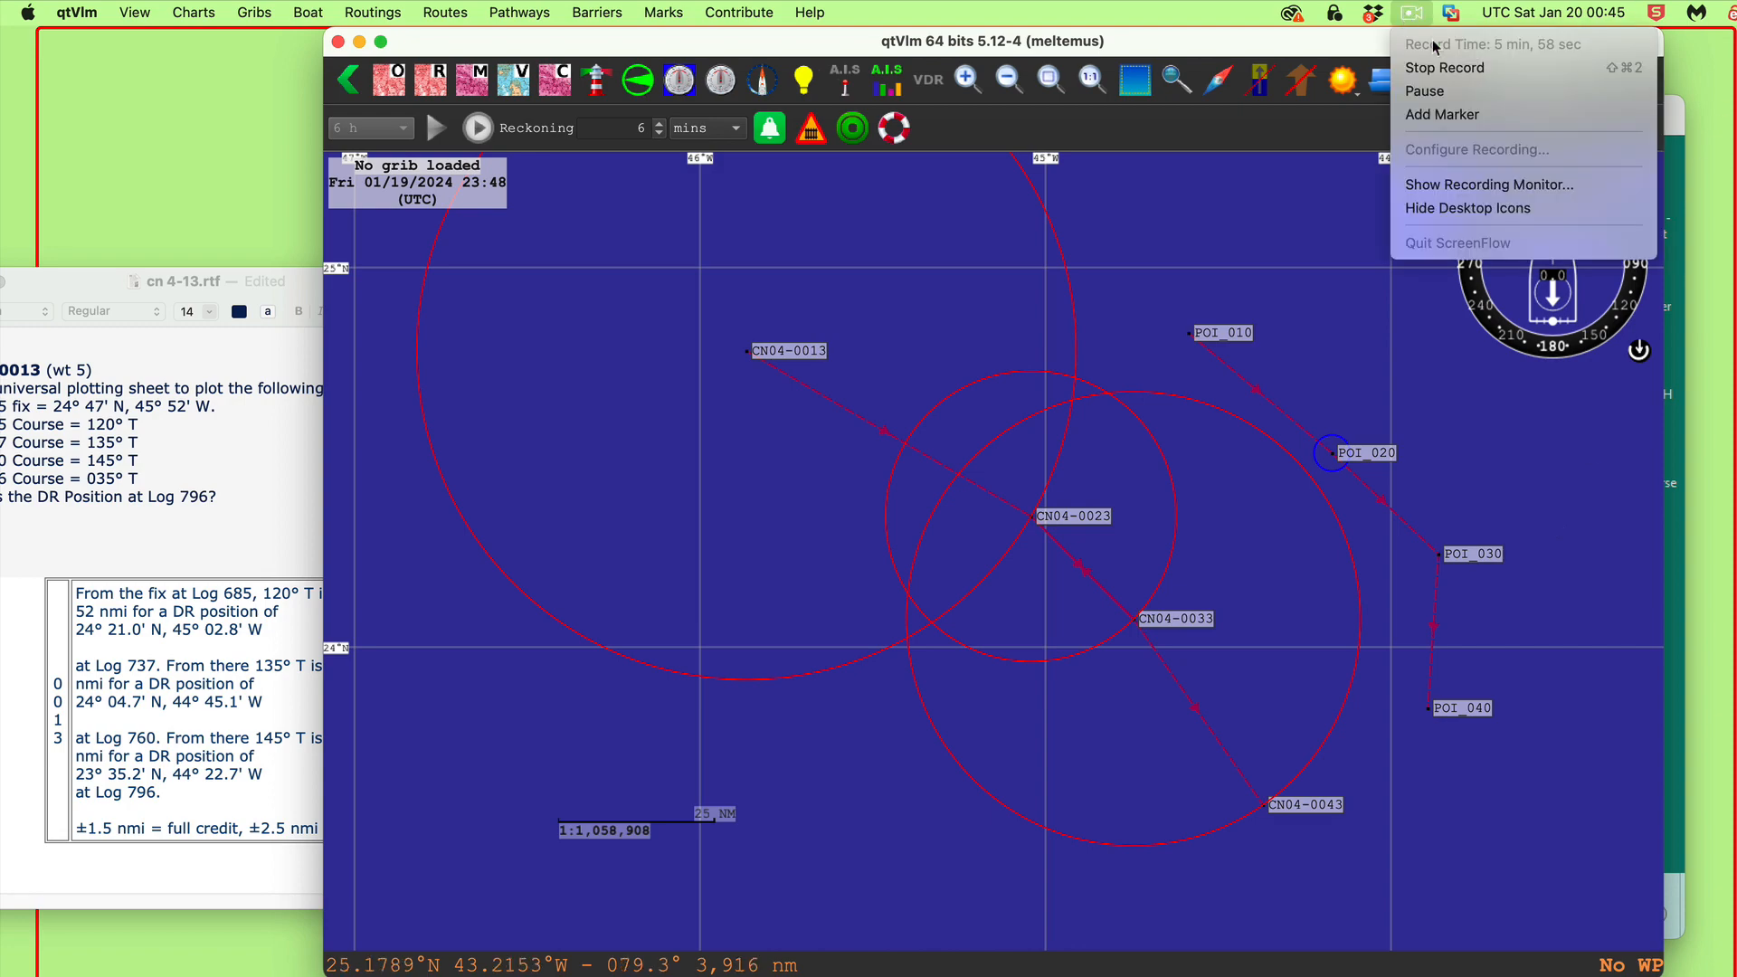